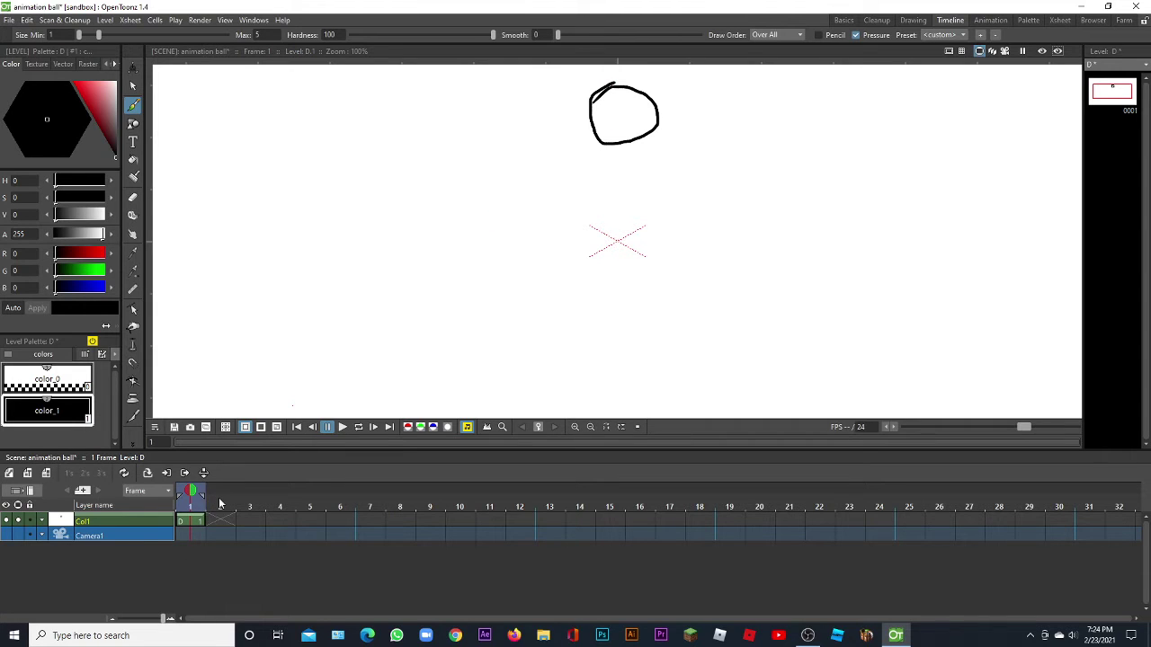
Draw the ball outline in frame 2, slightly lower than in frame 1.
{"action": "left_click_drag", "start_coordinate": [194, 496], "coordinate": [214, 497]}
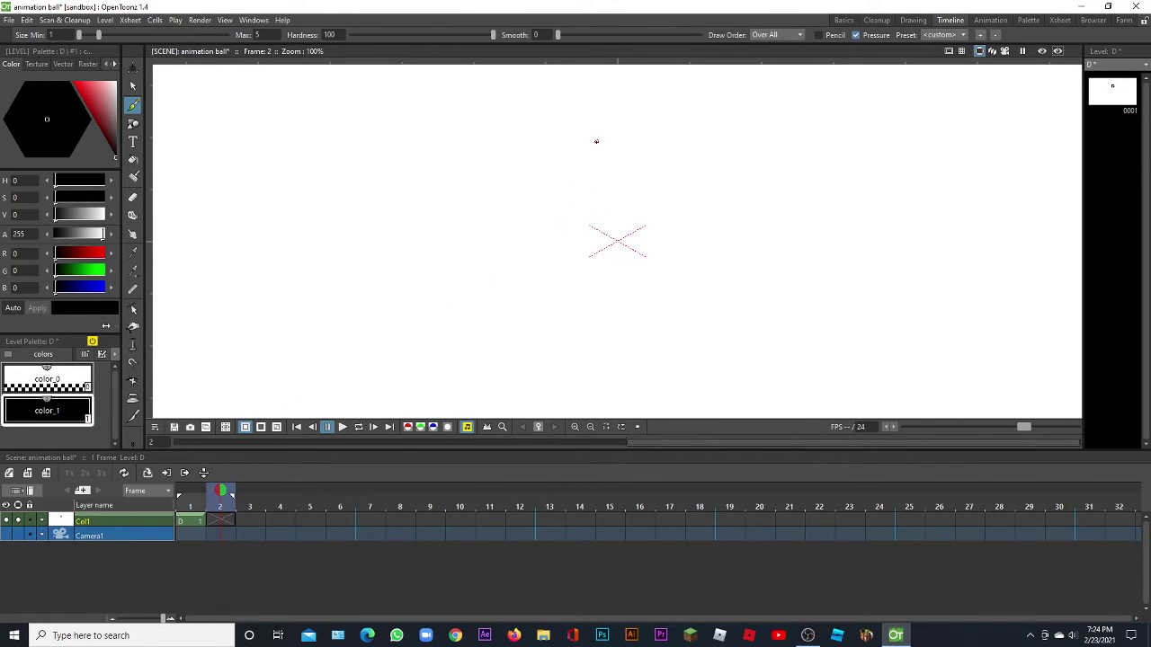
{"action": "mouse_move", "coordinate": [596, 141]}
{"action": "left_mouse_down"}
{"action": "mouse_move", "coordinate": [655, 170]}
{"action": "mouse_move", "coordinate": [622, 193]}
{"action": "mouse_move", "coordinate": [589, 187]}
{"action": "mouse_move", "coordinate": [591, 142]}
{"action": "left_mouse_up"}
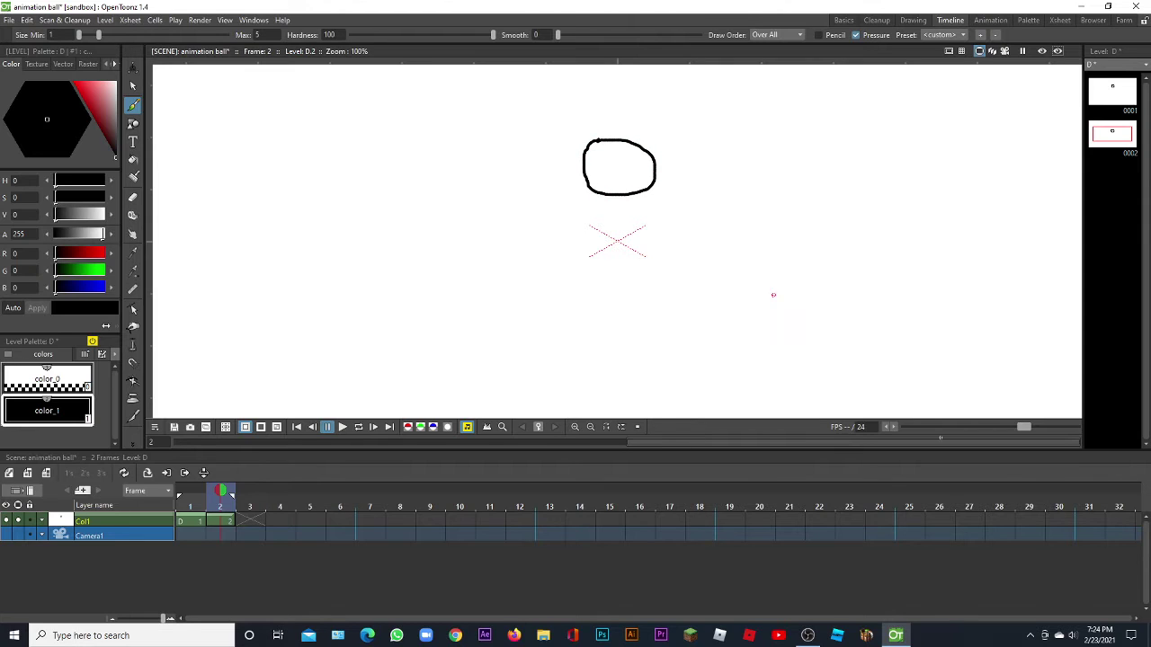
Lower the playback rate to 14 fps, playing back the two frames to check the speed.
{"action": "left_click", "coordinate": [1031, 426]}
{"action": "left_click_drag", "start_coordinate": [975, 426], "coordinate": [926, 428]}
{"action": "left_click_drag", "start_coordinate": [1048, 429], "coordinate": [1021, 428]}
{"action": "left_click", "coordinate": [342, 427]}
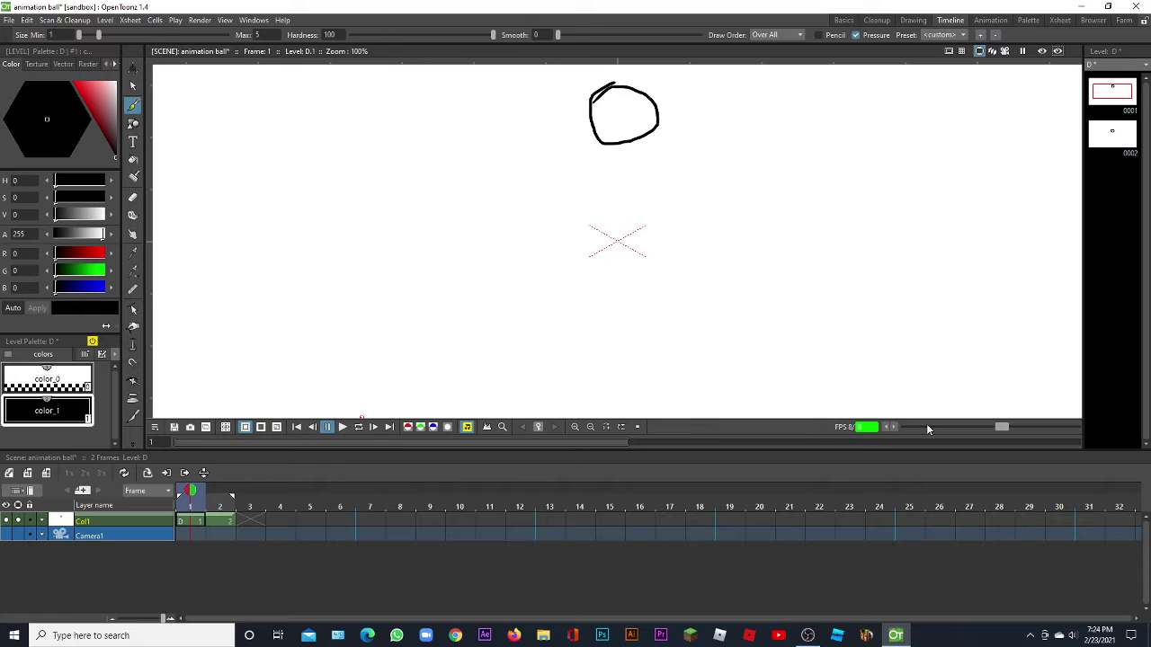
{"action": "left_click", "coordinate": [985, 427]}
{"action": "left_click_drag", "start_coordinate": [1001, 429], "coordinate": [1003, 429]}
{"action": "left_click_drag", "start_coordinate": [1007, 429], "coordinate": [1008, 430]}
{"action": "left_click", "coordinate": [343, 428]}
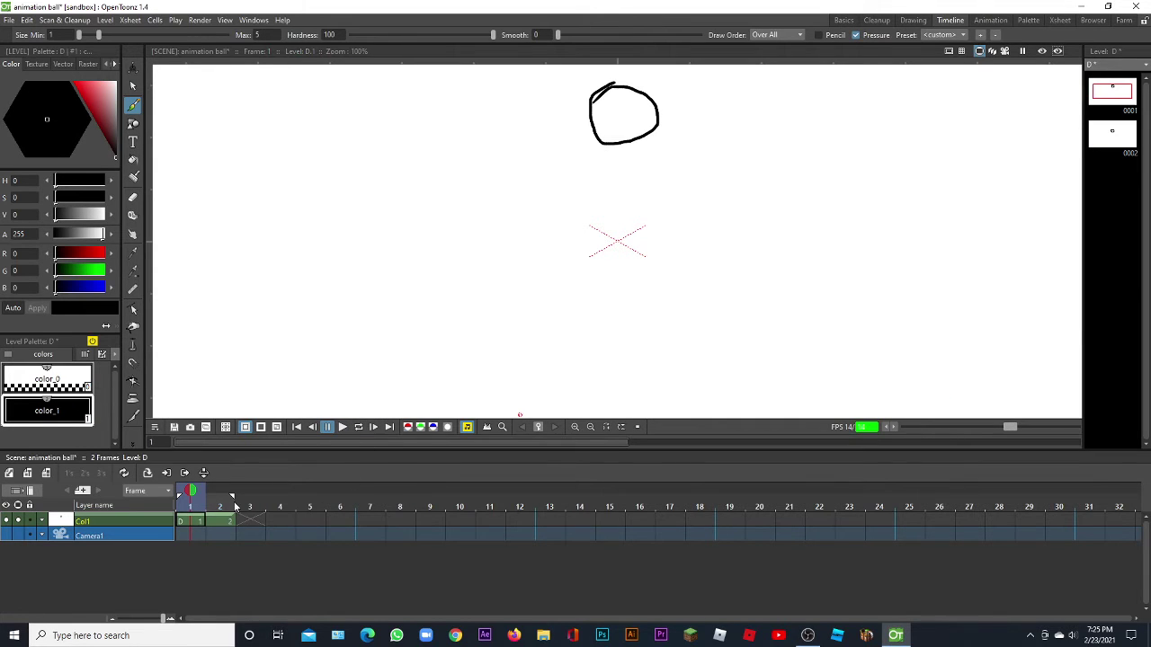
Draw the ball in frame 3 around the canvas center and compare it with frame 2.
{"action": "left_click", "coordinate": [237, 500]}
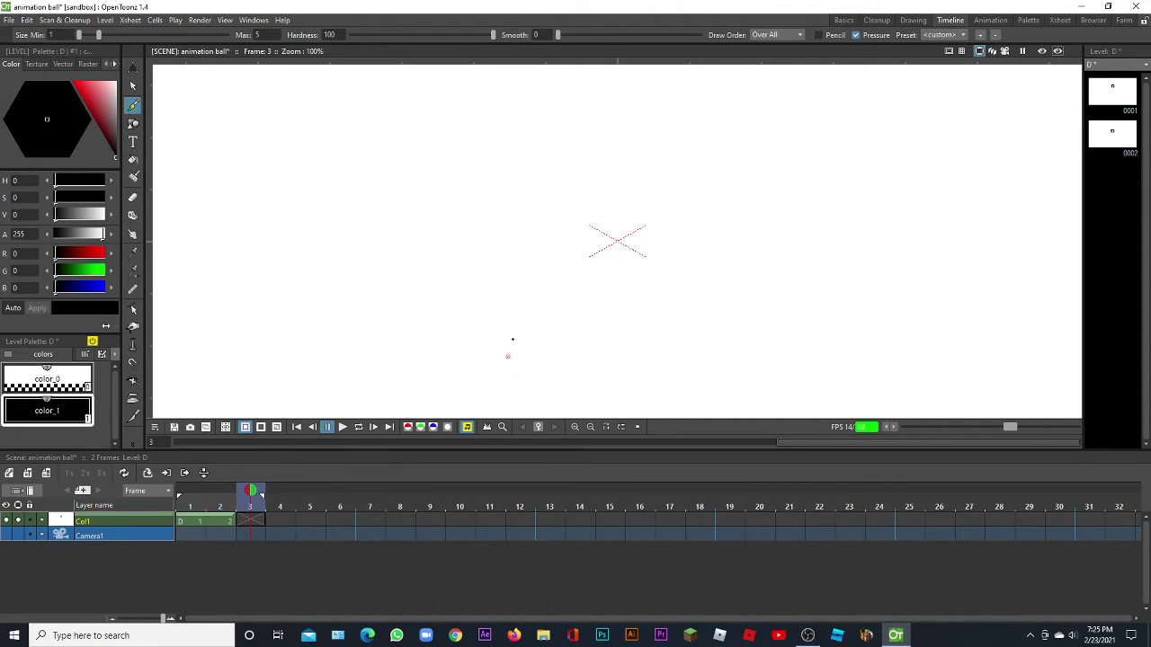
{"action": "mouse_move", "coordinate": [593, 192]}
{"action": "left_mouse_down"}
{"action": "mouse_move", "coordinate": [645, 187]}
{"action": "mouse_move", "coordinate": [670, 227]}
{"action": "mouse_move", "coordinate": [618, 256]}
{"action": "mouse_move", "coordinate": [587, 222]}
{"action": "mouse_move", "coordinate": [595, 192]}
{"action": "left_mouse_up"}
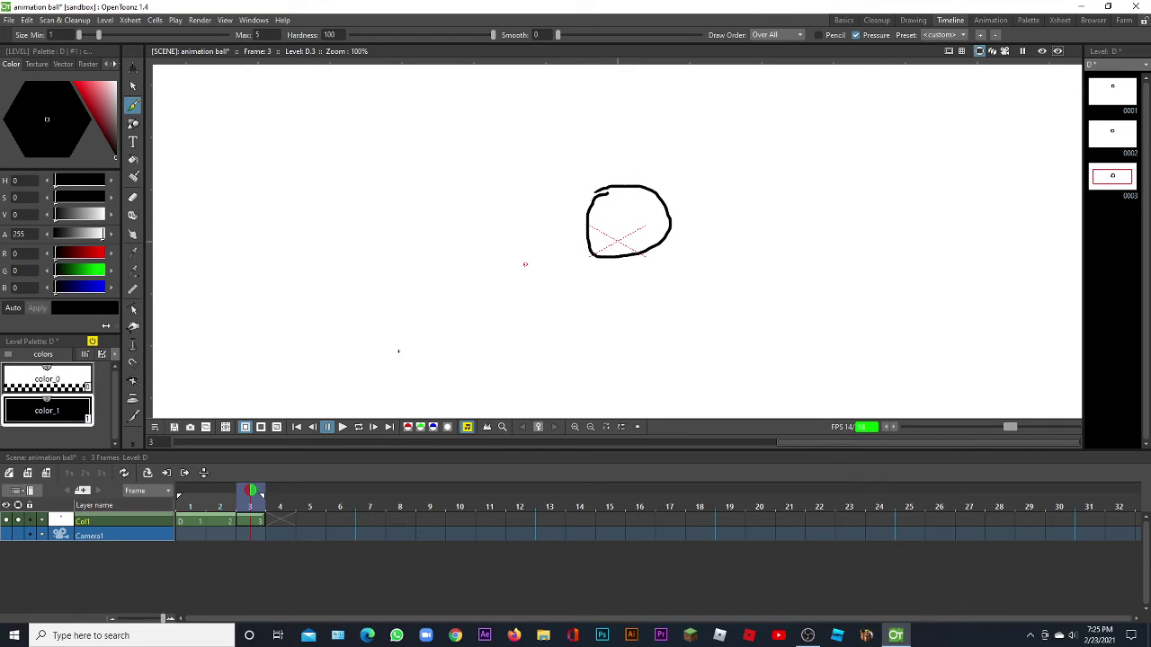
{"action": "left_click", "coordinate": [221, 508]}
{"action": "left_click", "coordinate": [249, 508]}
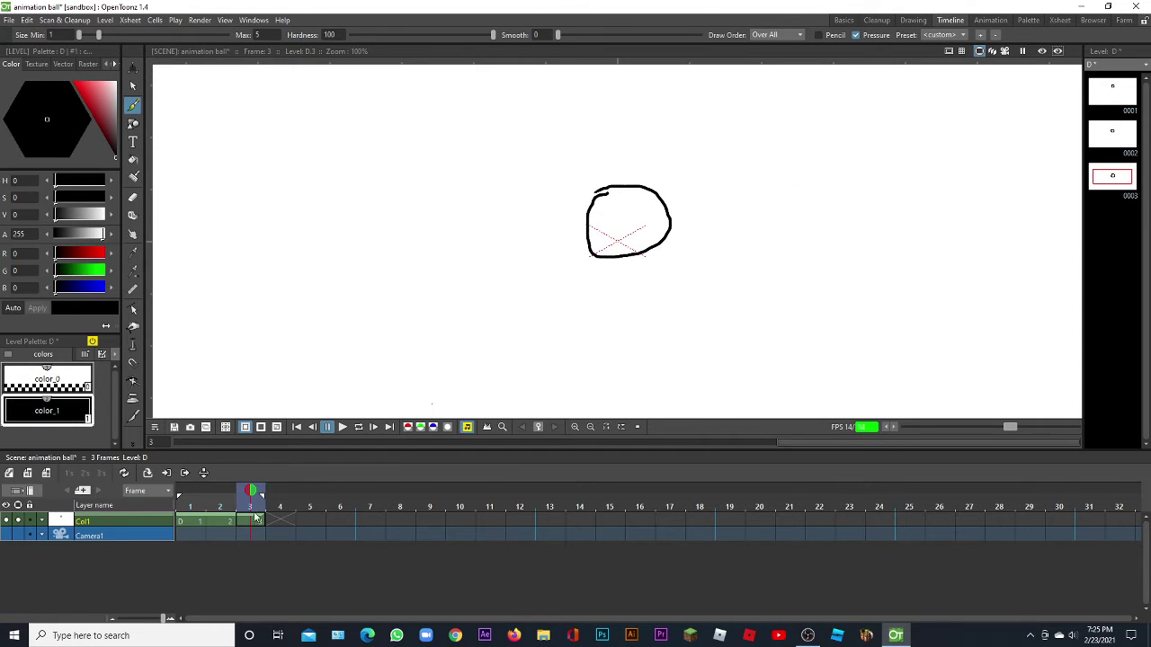
Continue the fall by drawing the ball just below the center mark in frame 4 and lower still in frame 5.
{"action": "left_click", "coordinate": [280, 508]}
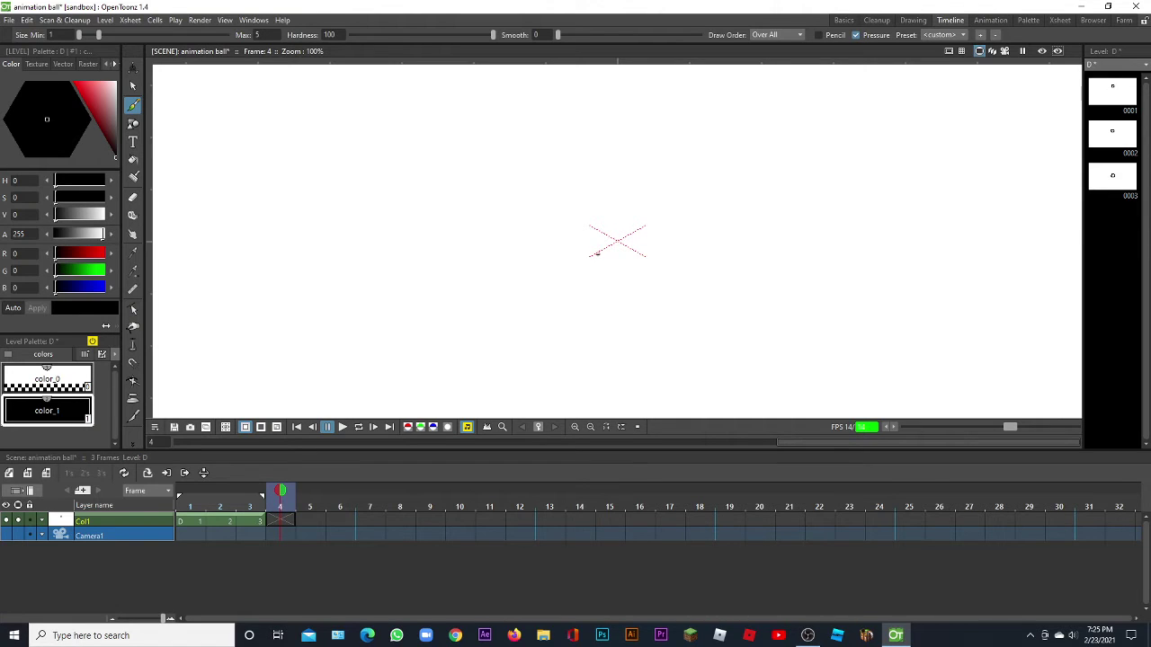
{"action": "mouse_move", "coordinate": [596, 254]}
{"action": "left_mouse_down"}
{"action": "mouse_move", "coordinate": [649, 256]}
{"action": "mouse_move", "coordinate": [647, 283]}
{"action": "mouse_move", "coordinate": [603, 304]}
{"action": "mouse_move", "coordinate": [579, 288]}
{"action": "mouse_move", "coordinate": [576, 263]}
{"action": "mouse_move", "coordinate": [609, 245]}
{"action": "mouse_move", "coordinate": [647, 259]}
{"action": "mouse_move", "coordinate": [645, 277]}
{"action": "mouse_move", "coordinate": [596, 296]}
{"action": "mouse_move", "coordinate": [579, 283]}
{"action": "mouse_move", "coordinate": [613, 247]}
{"action": "left_mouse_up"}
{"action": "key", "text": "ctrl+z"}
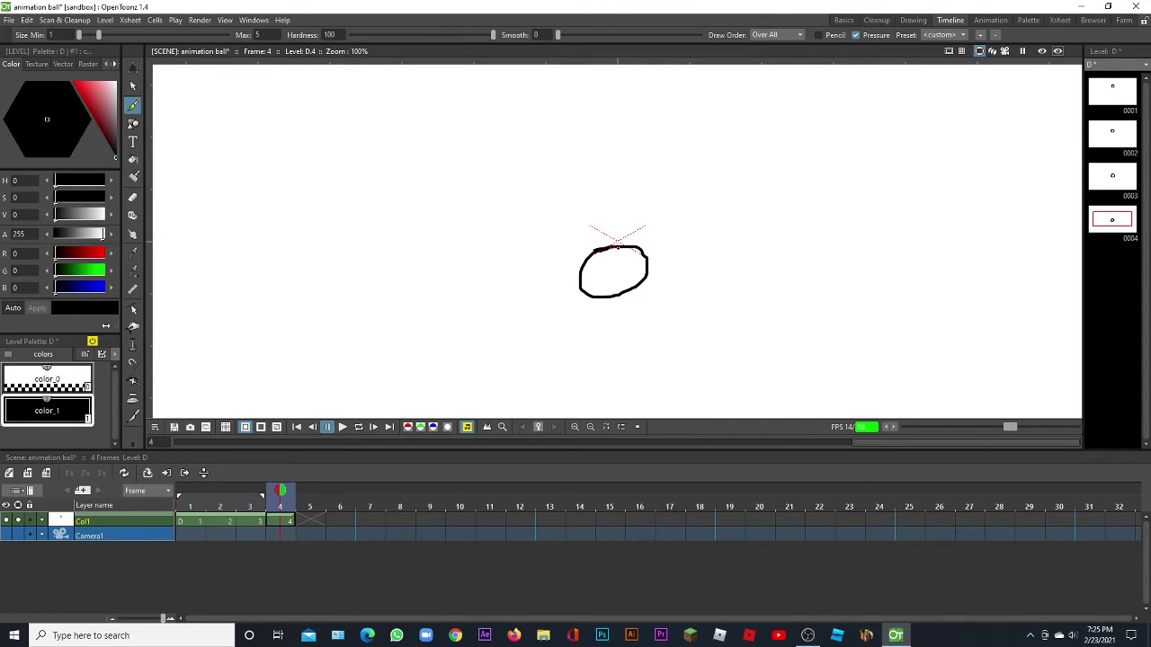
{"action": "left_click", "coordinate": [310, 505]}
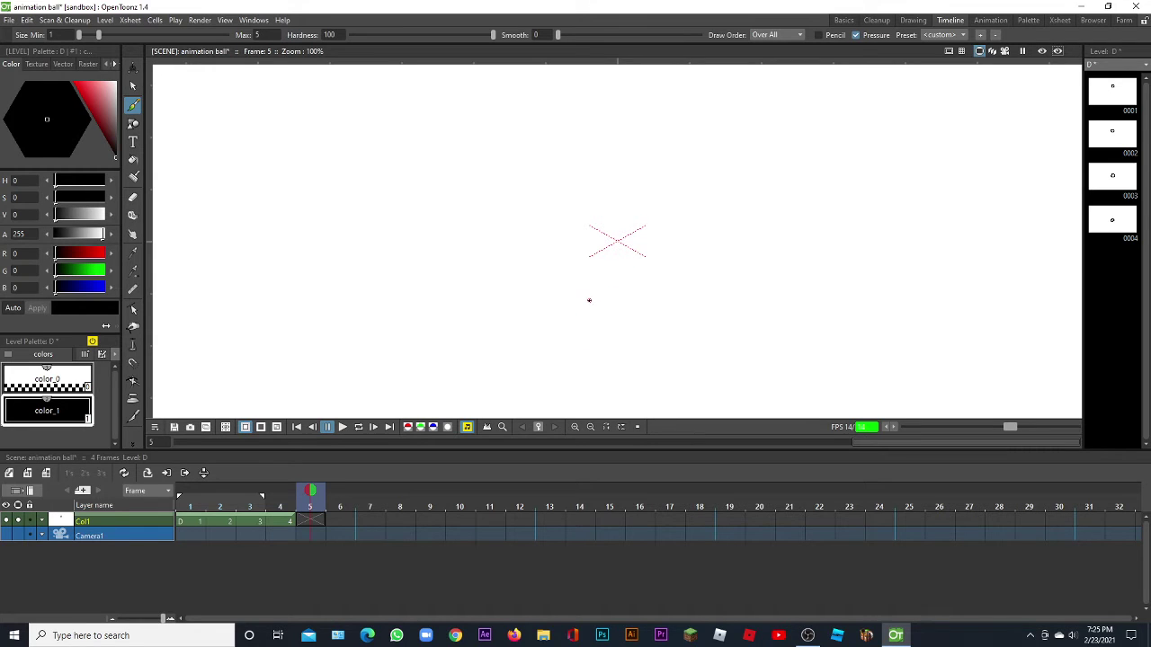
{"action": "mouse_move", "coordinate": [589, 301]}
{"action": "left_mouse_down"}
{"action": "mouse_move", "coordinate": [657, 302]}
{"action": "mouse_move", "coordinate": [638, 331]}
{"action": "mouse_move", "coordinate": [600, 341]}
{"action": "mouse_move", "coordinate": [582, 325]}
{"action": "mouse_move", "coordinate": [605, 290]}
{"action": "left_mouse_up"}
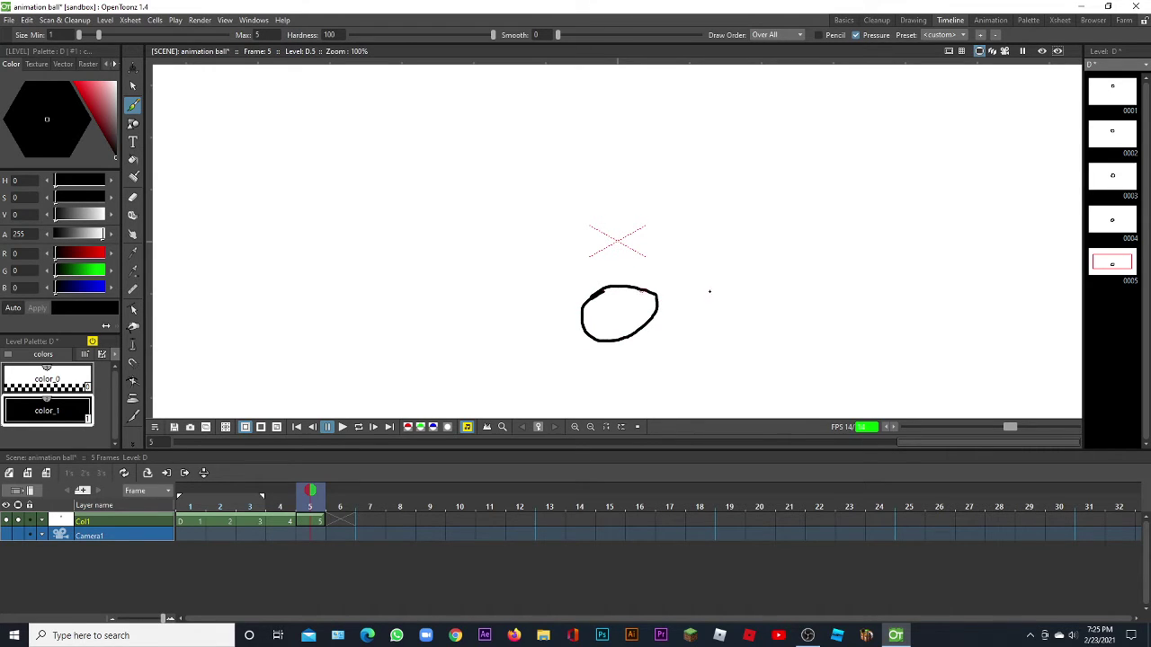
Draw the ball squashed into a wide, flat oval near the bottom of the canvas in frame 6.
{"action": "left_click", "coordinate": [339, 502]}
{"action": "mouse_move", "coordinate": [583, 353]}
{"action": "left_mouse_down"}
{"action": "mouse_move", "coordinate": [737, 371]}
{"action": "mouse_move", "coordinate": [717, 393]}
{"action": "mouse_move", "coordinate": [530, 386]}
{"action": "mouse_move", "coordinate": [560, 361]}
{"action": "mouse_move", "coordinate": [638, 339]}
{"action": "mouse_move", "coordinate": [688, 358]}
{"action": "mouse_move", "coordinate": [643, 386]}
{"action": "mouse_move", "coordinate": [551, 361]}
{"action": "mouse_move", "coordinate": [627, 341]}
{"action": "left_mouse_up"}
{"action": "key", "text": "ctrl+z"}
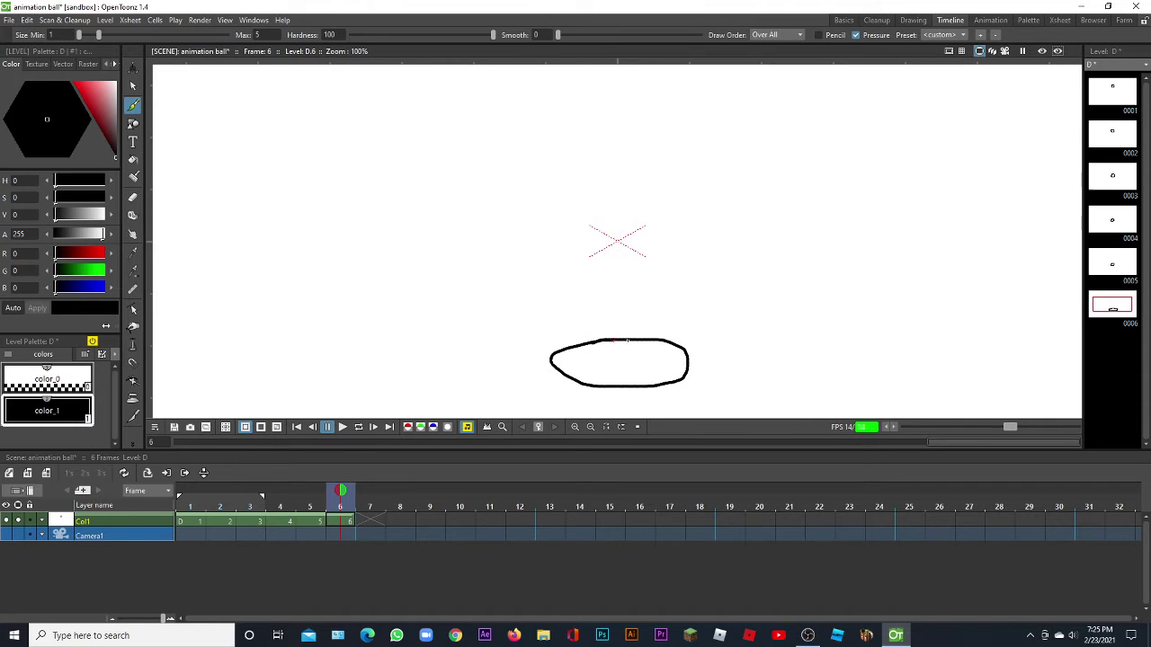
Draw the rebounding ball in frames 7, 8 and 9, round again and a little higher in each frame.
{"action": "left_click", "coordinate": [369, 520]}
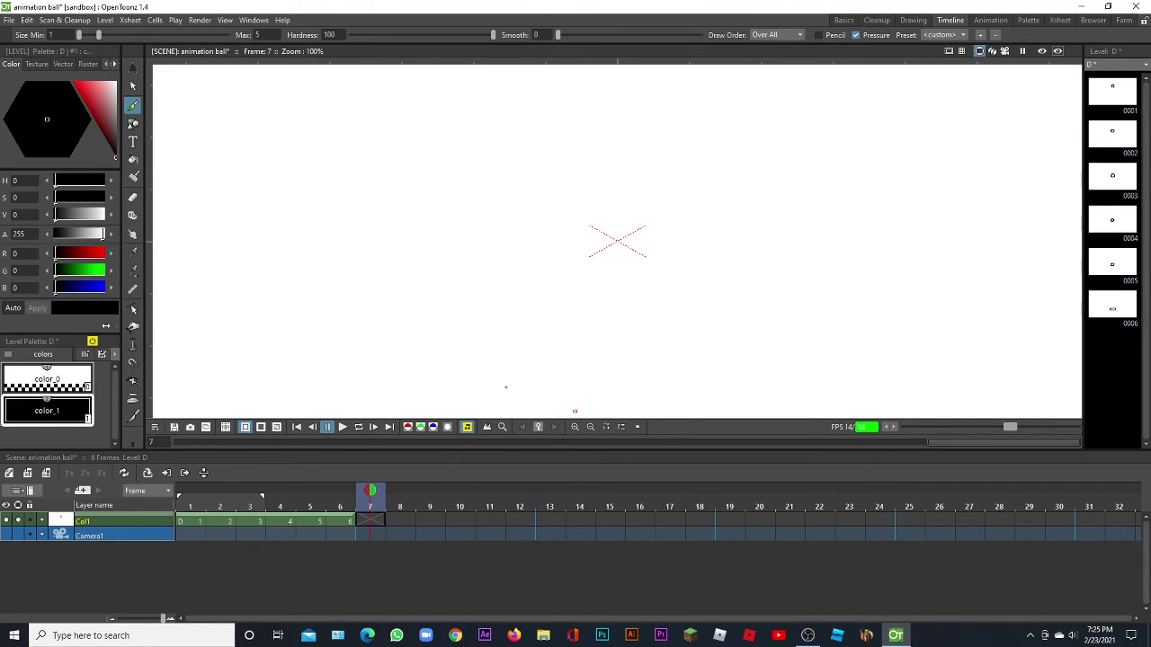
{"action": "mouse_move", "coordinate": [603, 328]}
{"action": "left_mouse_down"}
{"action": "mouse_move", "coordinate": [633, 320]}
{"action": "mouse_move", "coordinate": [657, 341]}
{"action": "mouse_move", "coordinate": [632, 367]}
{"action": "mouse_move", "coordinate": [596, 367]}
{"action": "mouse_move", "coordinate": [586, 345]}
{"action": "mouse_move", "coordinate": [602, 323]}
{"action": "left_mouse_up"}
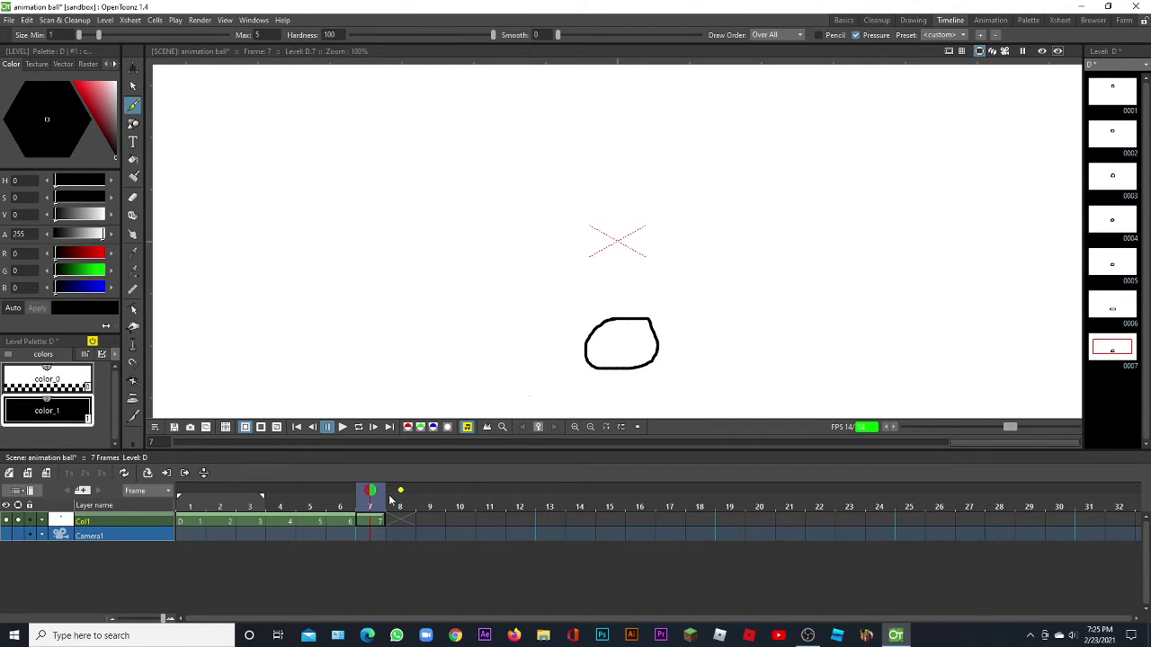
{"action": "left_click", "coordinate": [399, 520]}
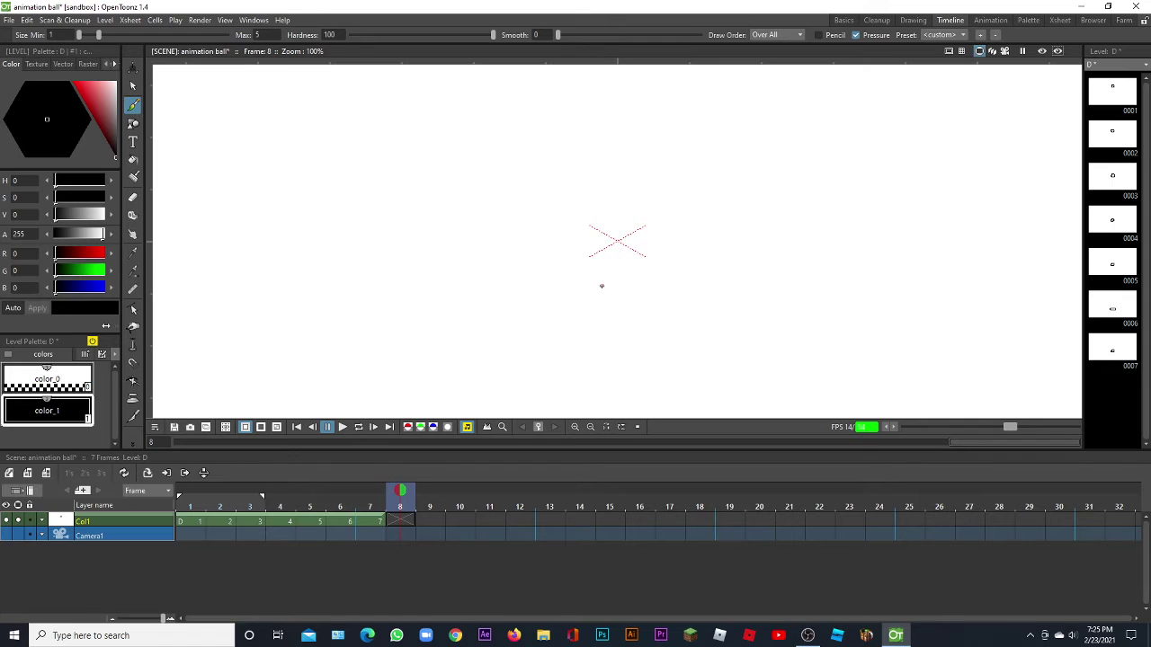
{"action": "mouse_move", "coordinate": [602, 282]}
{"action": "left_mouse_down"}
{"action": "mouse_move", "coordinate": [659, 292]}
{"action": "mouse_move", "coordinate": [629, 326]}
{"action": "mouse_move", "coordinate": [588, 310]}
{"action": "mouse_move", "coordinate": [591, 289]}
{"action": "mouse_move", "coordinate": [617, 281]}
{"action": "left_mouse_up"}
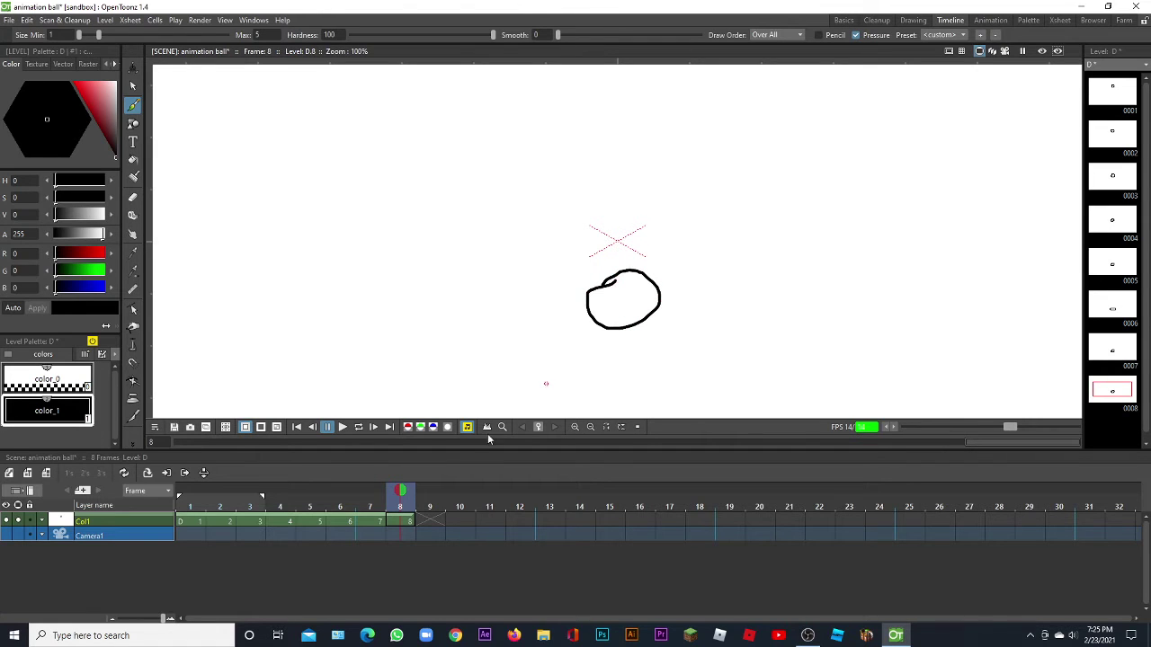
{"action": "left_click", "coordinate": [430, 520]}
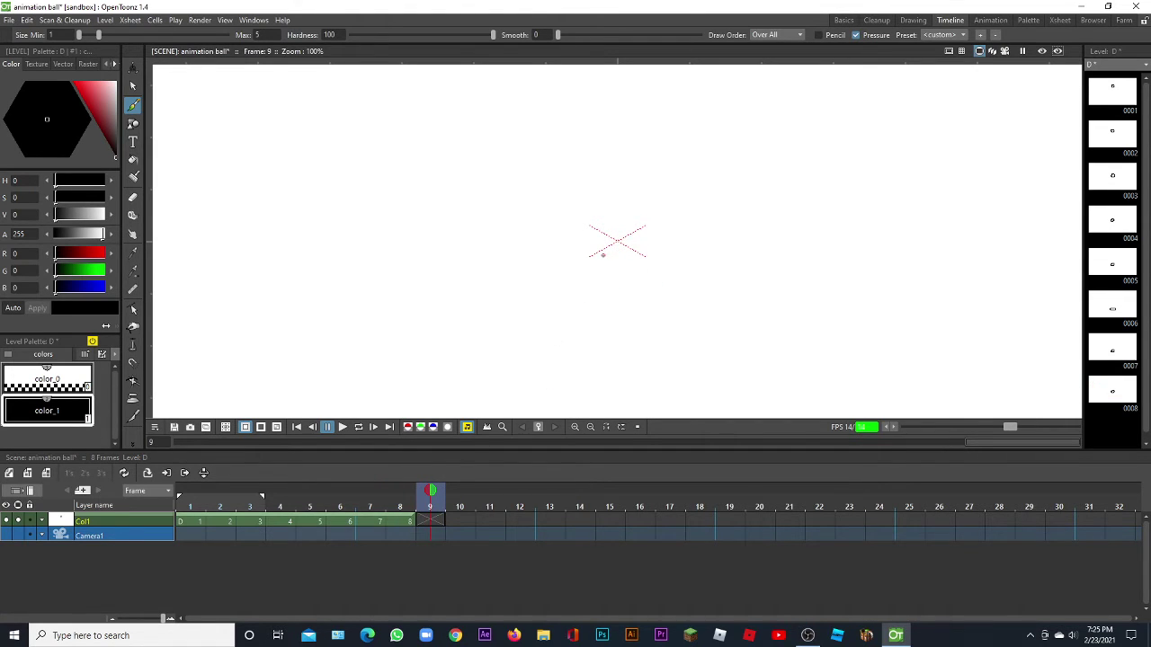
{"action": "mouse_move", "coordinate": [603, 254]}
{"action": "left_mouse_down"}
{"action": "mouse_move", "coordinate": [650, 263]}
{"action": "mouse_move", "coordinate": [632, 297]}
{"action": "mouse_move", "coordinate": [582, 285]}
{"action": "mouse_move", "coordinate": [585, 253]}
{"action": "mouse_move", "coordinate": [622, 256]}
{"action": "left_mouse_up"}
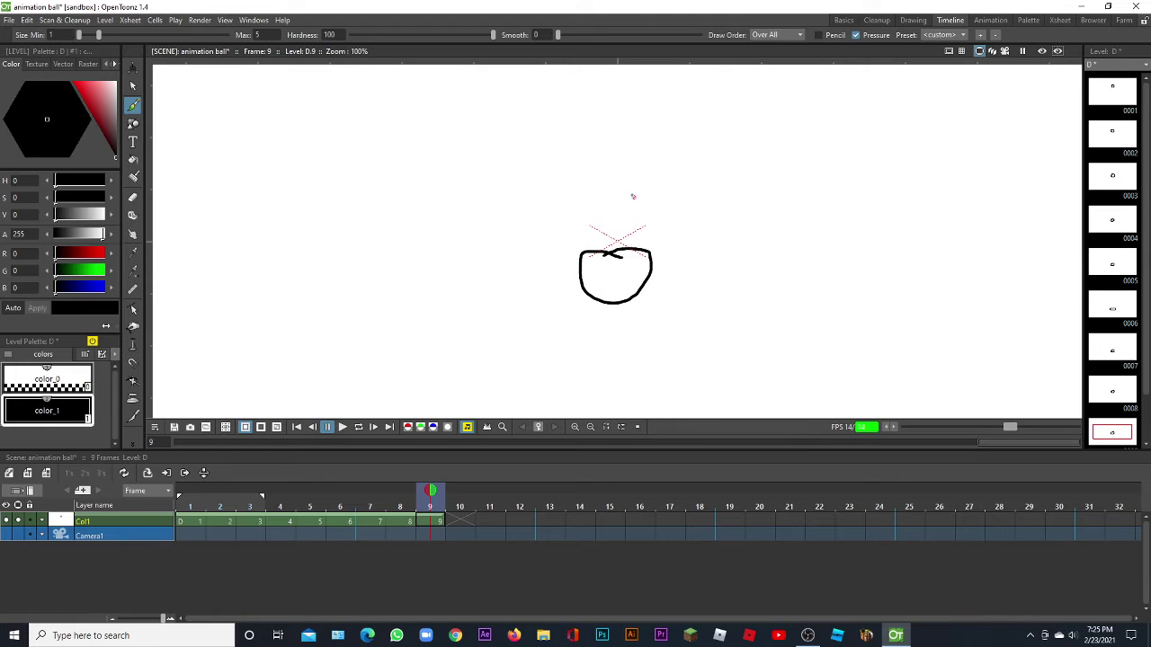
Draw the ball rising from the canvas center to the top edge across frames 10 to 13.
{"action": "left_click", "coordinate": [461, 519]}
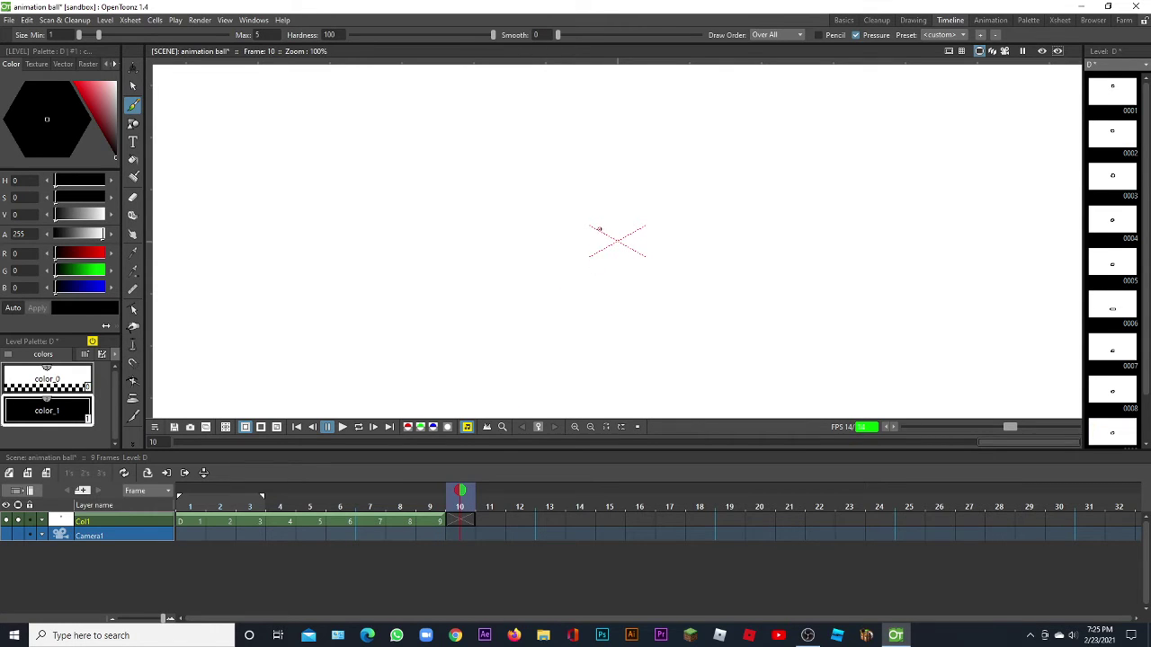
{"action": "mouse_move", "coordinate": [612, 213]}
{"action": "left_mouse_down"}
{"action": "mouse_move", "coordinate": [671, 214]}
{"action": "mouse_move", "coordinate": [654, 251]}
{"action": "mouse_move", "coordinate": [593, 232]}
{"action": "mouse_move", "coordinate": [637, 206]}
{"action": "left_mouse_up"}
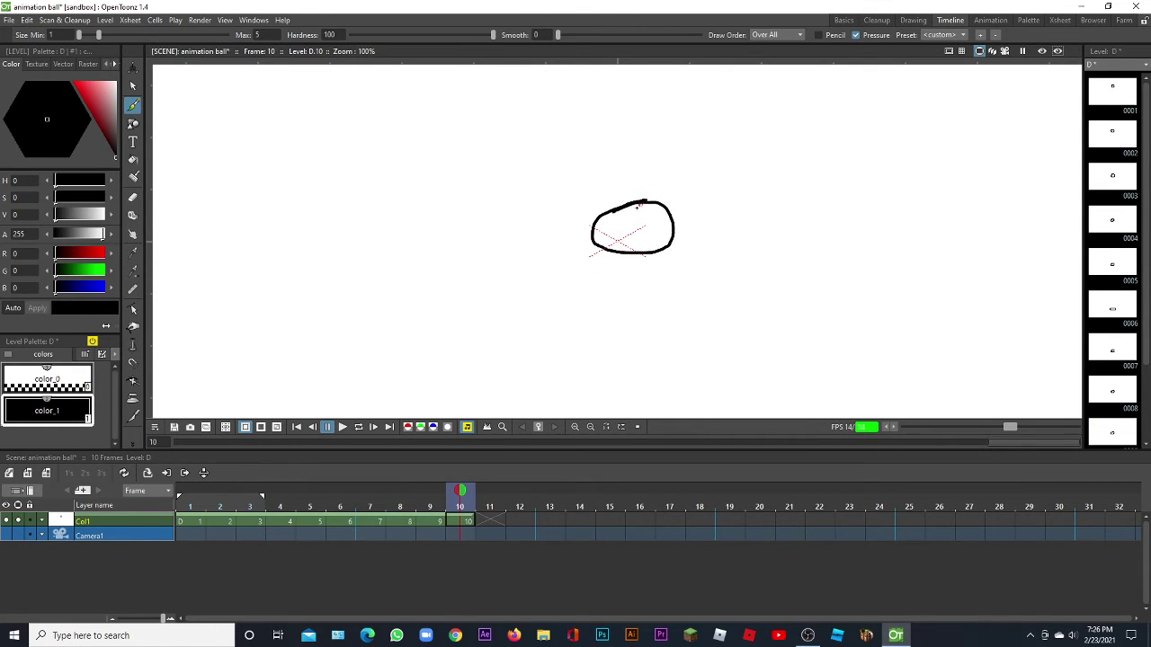
{"action": "key", "text": "period"}
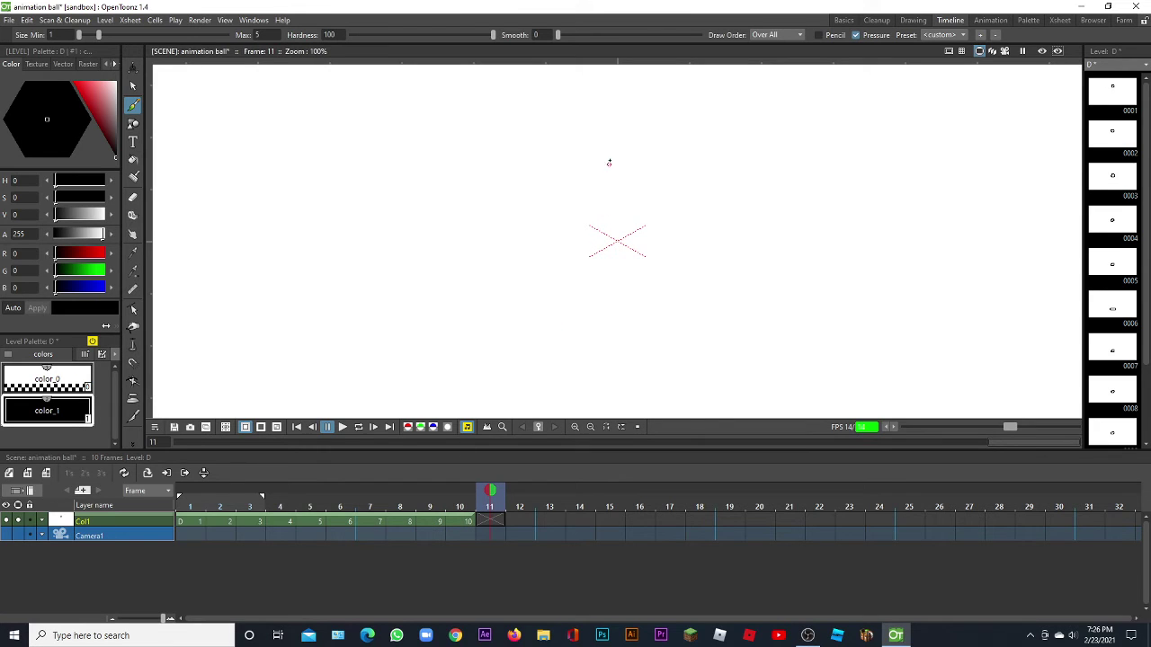
{"action": "mouse_move", "coordinate": [608, 161]}
{"action": "left_mouse_down"}
{"action": "mouse_move", "coordinate": [647, 180]}
{"action": "mouse_move", "coordinate": [632, 213]}
{"action": "mouse_move", "coordinate": [580, 191]}
{"action": "mouse_move", "coordinate": [626, 156]}
{"action": "left_mouse_up"}
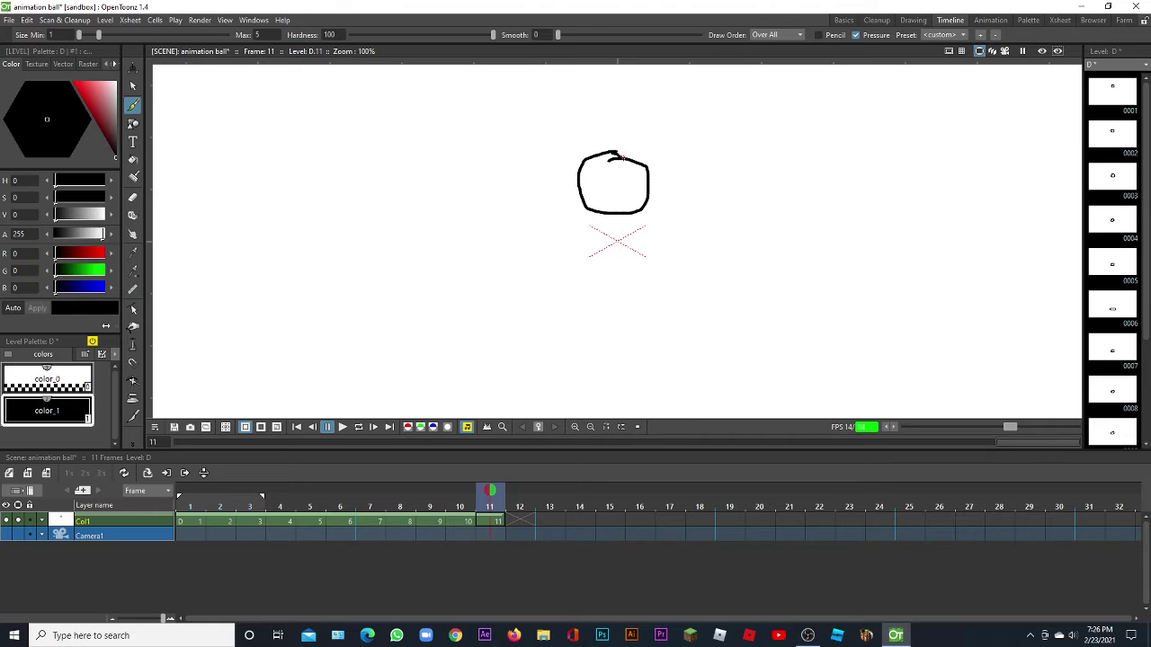
{"action": "key", "text": "period"}
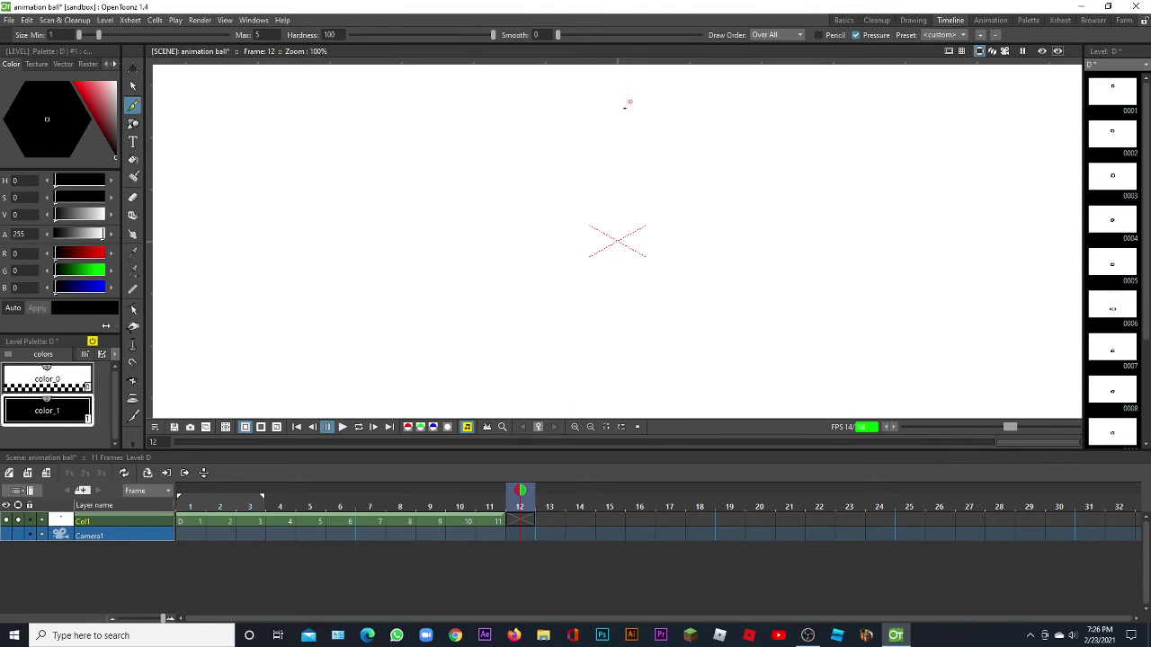
{"action": "mouse_move", "coordinate": [592, 104]}
{"action": "left_mouse_down"}
{"action": "mouse_move", "coordinate": [647, 139]}
{"action": "mouse_move", "coordinate": [611, 166]}
{"action": "mouse_move", "coordinate": [568, 135]}
{"action": "mouse_move", "coordinate": [598, 103]}
{"action": "left_mouse_up"}
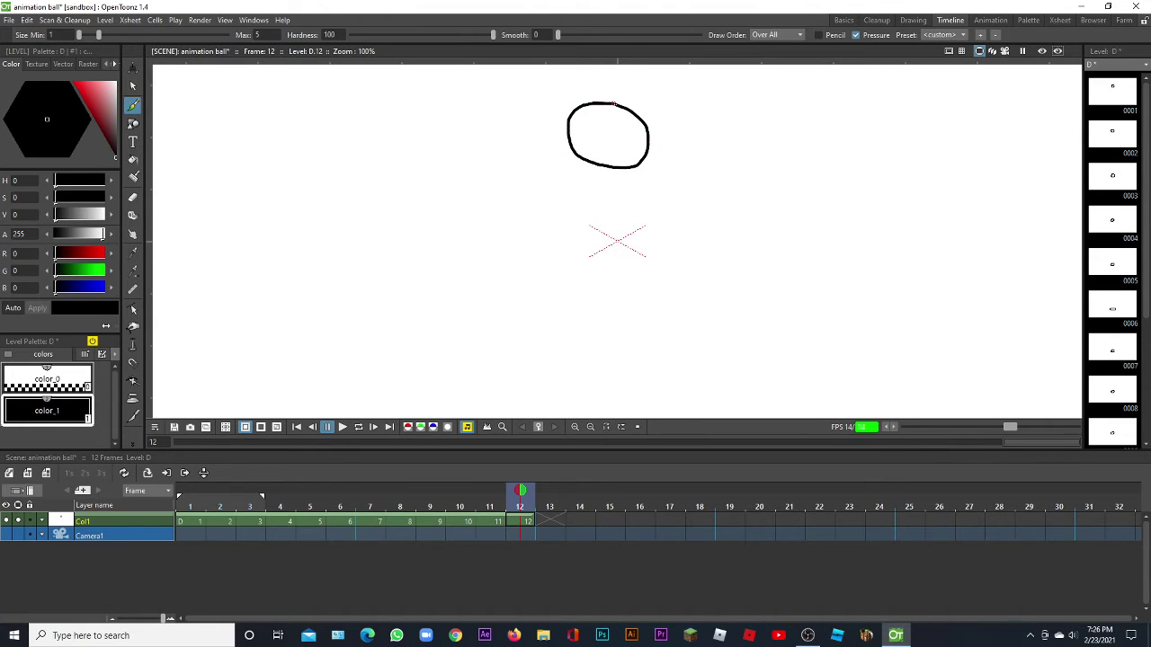
{"action": "left_click", "coordinate": [546, 520]}
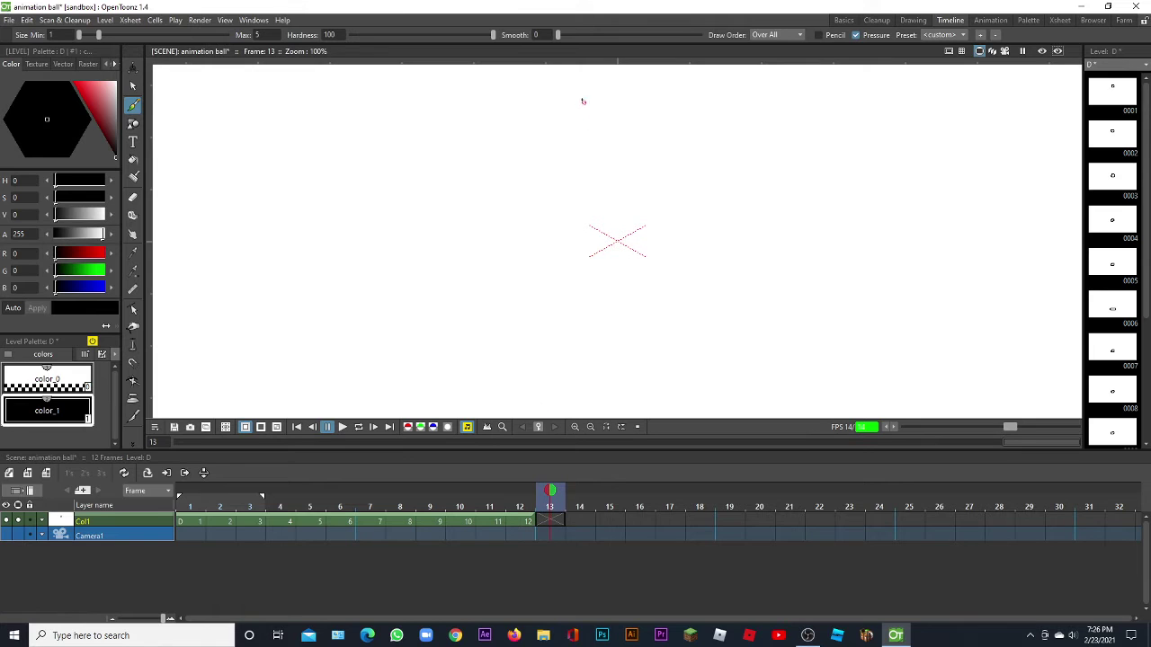
{"action": "mouse_move", "coordinate": [584, 76]}
{"action": "left_mouse_down"}
{"action": "mouse_move", "coordinate": [636, 71]}
{"action": "mouse_move", "coordinate": [667, 117]}
{"action": "mouse_move", "coordinate": [587, 128]}
{"action": "mouse_move", "coordinate": [572, 88]}
{"action": "mouse_move", "coordinate": [614, 76]}
{"action": "left_mouse_up"}
Play back the 13-frame bounce to check the motion.
{"action": "left_click", "coordinate": [341, 427]}
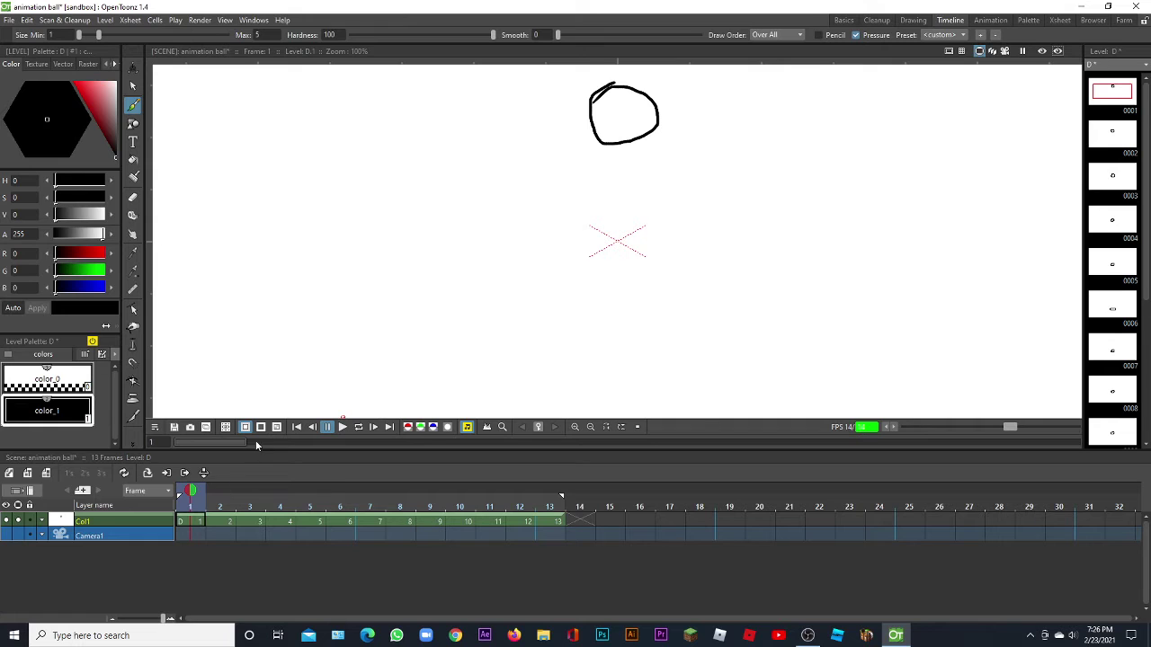
{"action": "left_click", "coordinate": [341, 428]}
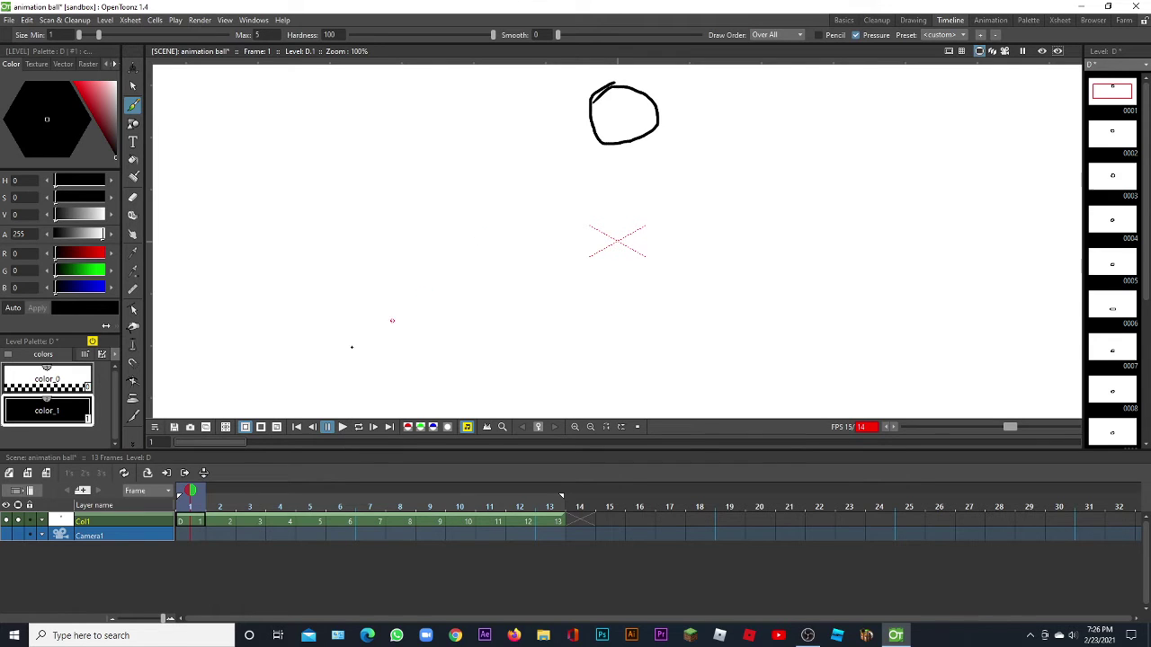
{"action": "left_click", "coordinate": [342, 427]}
Start the second fall by drawing the ball near the top in frame 14 and lower in frame 15.
{"action": "left_click", "coordinate": [577, 521]}
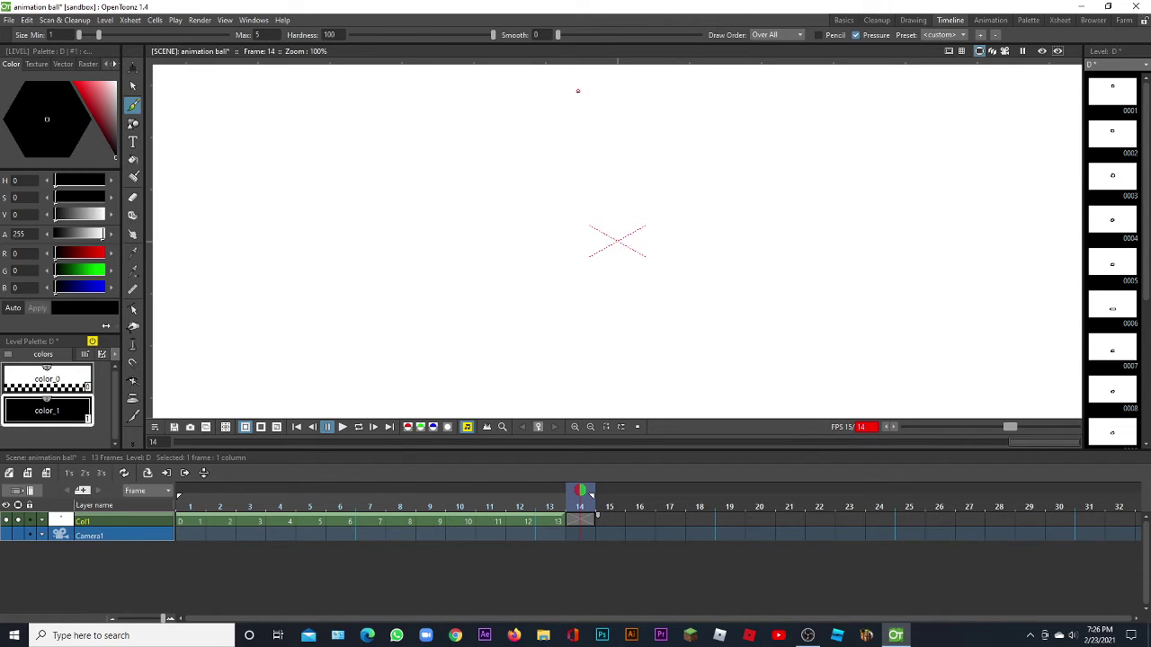
{"action": "mouse_move", "coordinate": [578, 91]}
{"action": "left_mouse_down"}
{"action": "mouse_move", "coordinate": [622, 88]}
{"action": "mouse_move", "coordinate": [649, 116]}
{"action": "mouse_move", "coordinate": [601, 158]}
{"action": "mouse_move", "coordinate": [571, 132]}
{"action": "mouse_move", "coordinate": [577, 88]}
{"action": "mouse_move", "coordinate": [602, 82]}
{"action": "mouse_move", "coordinate": [603, 105]}
{"action": "mouse_move", "coordinate": [644, 106]}
{"action": "mouse_move", "coordinate": [655, 136]}
{"action": "mouse_move", "coordinate": [599, 165]}
{"action": "mouse_move", "coordinate": [578, 159]}
{"action": "mouse_move", "coordinate": [571, 120]}
{"action": "mouse_move", "coordinate": [586, 102]}
{"action": "mouse_move", "coordinate": [616, 103]}
{"action": "left_mouse_up"}
{"action": "key", "text": "ctrl+z"}
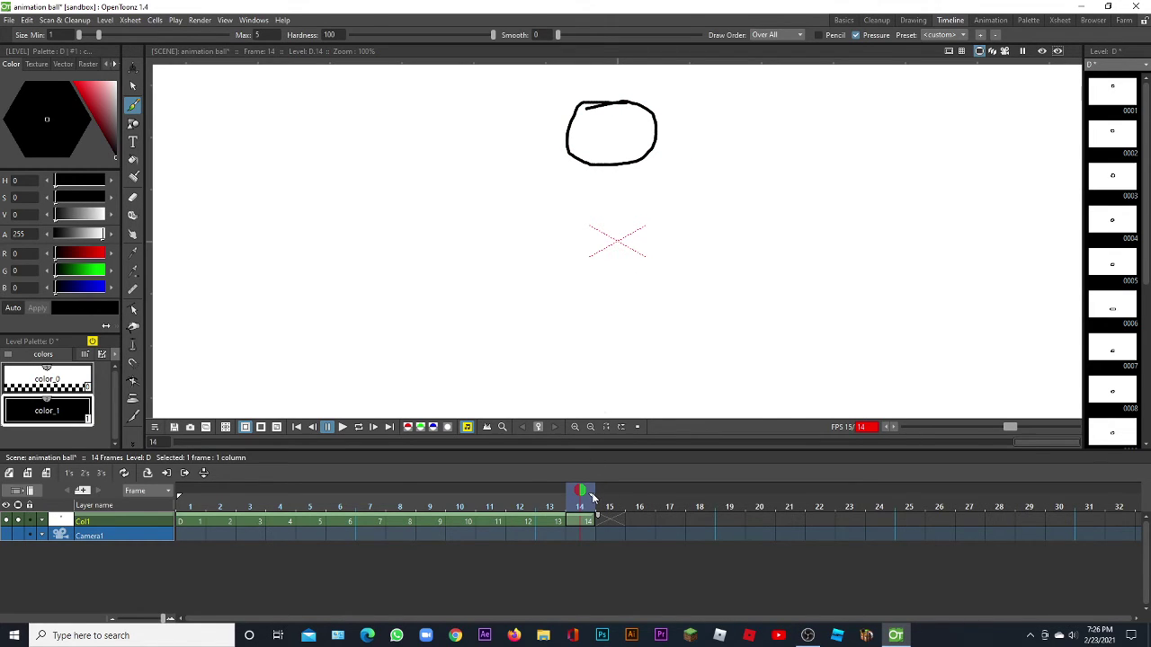
{"action": "left_click", "coordinate": [609, 491]}
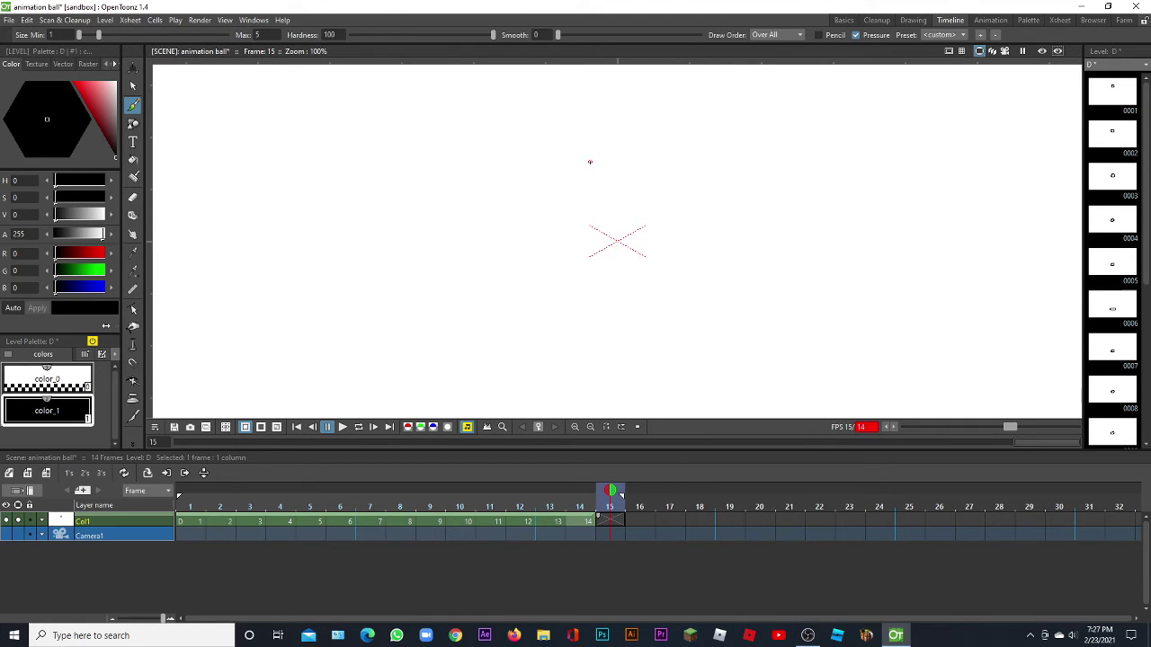
{"action": "mouse_move", "coordinate": [590, 162]}
{"action": "left_mouse_down"}
{"action": "mouse_move", "coordinate": [647, 160]}
{"action": "mouse_move", "coordinate": [663, 199]}
{"action": "mouse_move", "coordinate": [604, 228]}
{"action": "mouse_move", "coordinate": [585, 182]}
{"action": "mouse_move", "coordinate": [607, 157]}
{"action": "mouse_move", "coordinate": [633, 161]}
{"action": "mouse_move", "coordinate": [643, 194]}
{"action": "mouse_move", "coordinate": [582, 215]}
{"action": "mouse_move", "coordinate": [568, 183]}
{"action": "mouse_move", "coordinate": [604, 158]}
{"action": "left_mouse_up"}
{"action": "key", "text": "ctrl+z"}
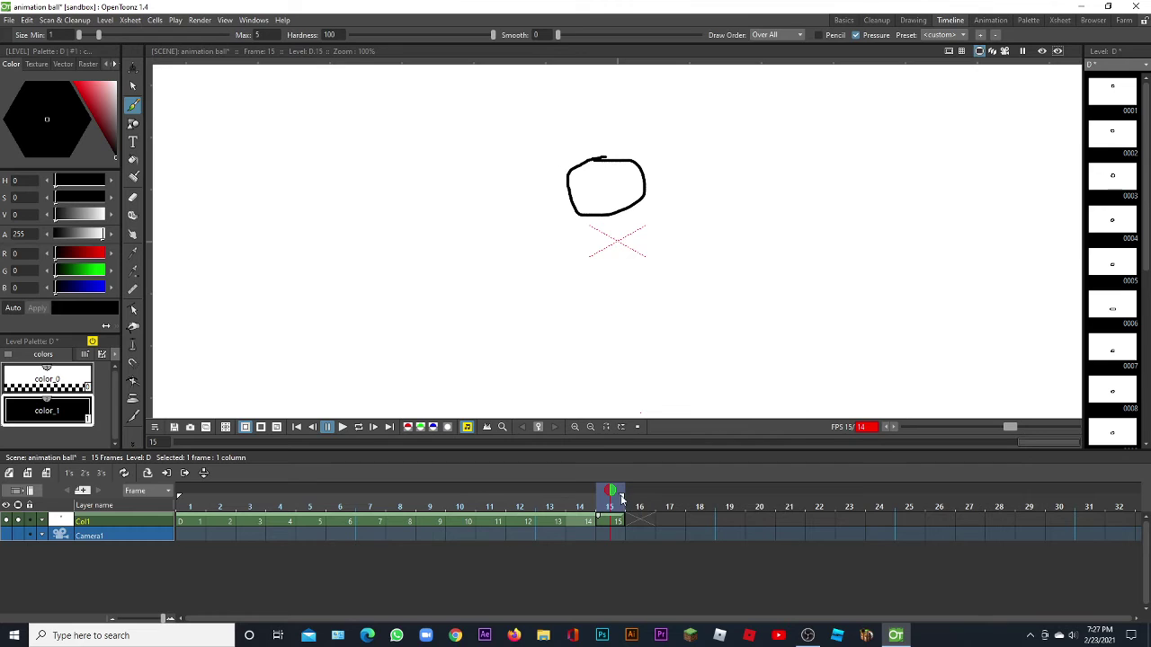
Draw the falling ball around the center mark in frame 16 and just below it in frame 17.
{"action": "left_click", "coordinate": [640, 509]}
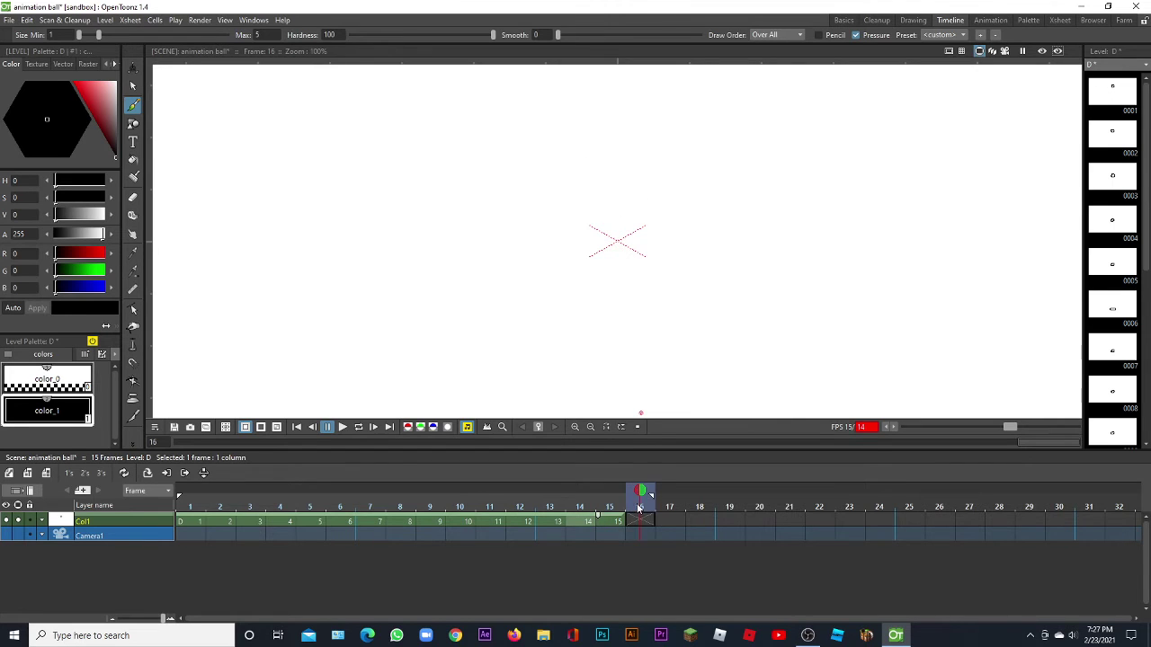
{"action": "mouse_move", "coordinate": [593, 227]}
{"action": "left_mouse_down"}
{"action": "mouse_move", "coordinate": [633, 214]}
{"action": "mouse_move", "coordinate": [653, 244]}
{"action": "mouse_move", "coordinate": [596, 292]}
{"action": "mouse_move", "coordinate": [575, 237]}
{"action": "mouse_move", "coordinate": [619, 213]}
{"action": "mouse_move", "coordinate": [608, 222]}
{"action": "mouse_move", "coordinate": [648, 239]}
{"action": "mouse_move", "coordinate": [625, 276]}
{"action": "mouse_move", "coordinate": [583, 255]}
{"action": "mouse_move", "coordinate": [627, 221]}
{"action": "left_mouse_up"}
{"action": "key", "text": "ctrl+z"}
{"action": "left_click", "coordinate": [666, 503]}
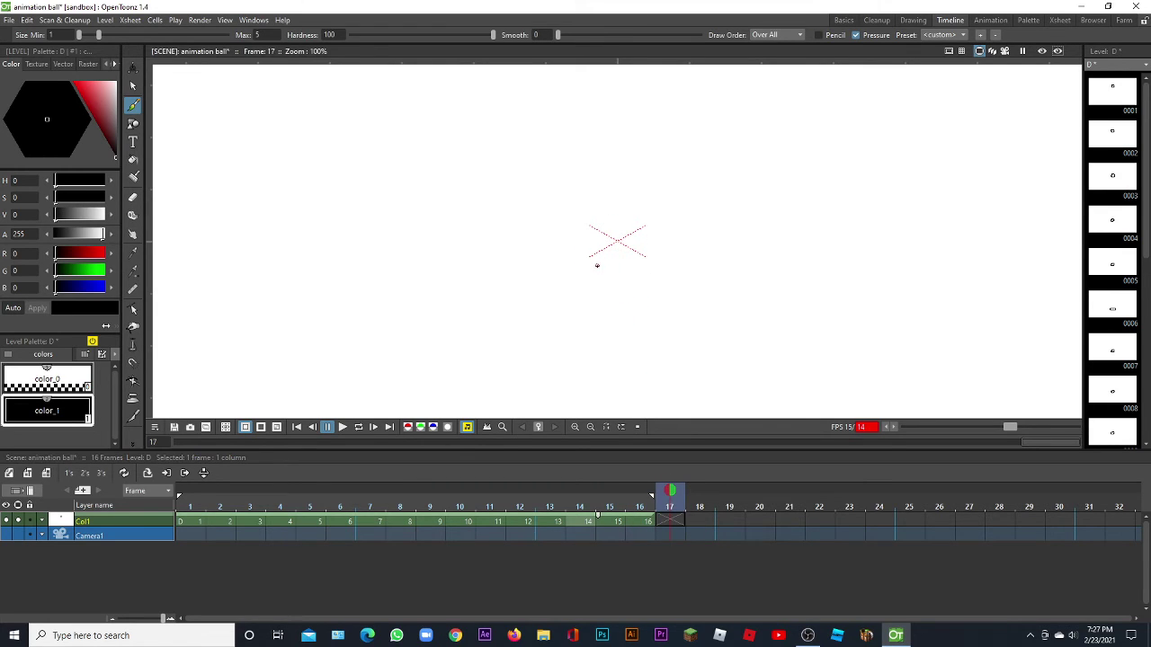
{"action": "mouse_move", "coordinate": [596, 265]}
{"action": "left_mouse_down"}
{"action": "mouse_move", "coordinate": [641, 256]}
{"action": "mouse_move", "coordinate": [670, 278]}
{"action": "mouse_move", "coordinate": [600, 325]}
{"action": "mouse_move", "coordinate": [570, 298]}
{"action": "mouse_move", "coordinate": [598, 261]}
{"action": "mouse_move", "coordinate": [626, 254]}
{"action": "left_mouse_up"}
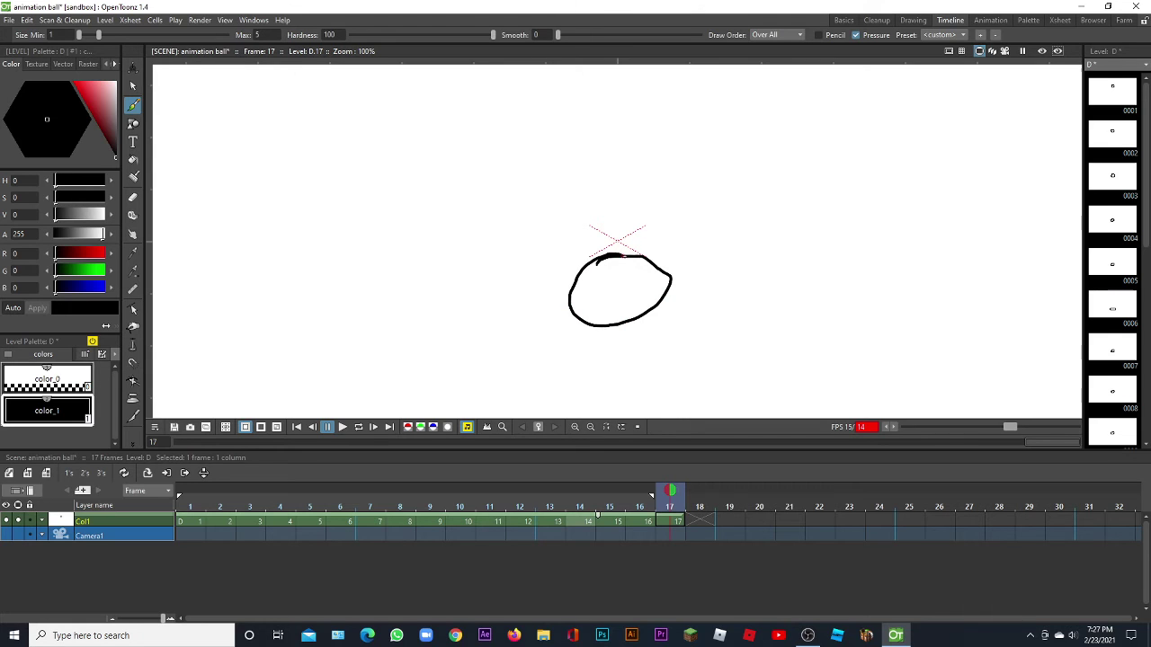
Draw the falling ball well below the center mark in frame 18, checking its position against frame 17.
{"action": "left_click", "coordinate": [700, 504]}
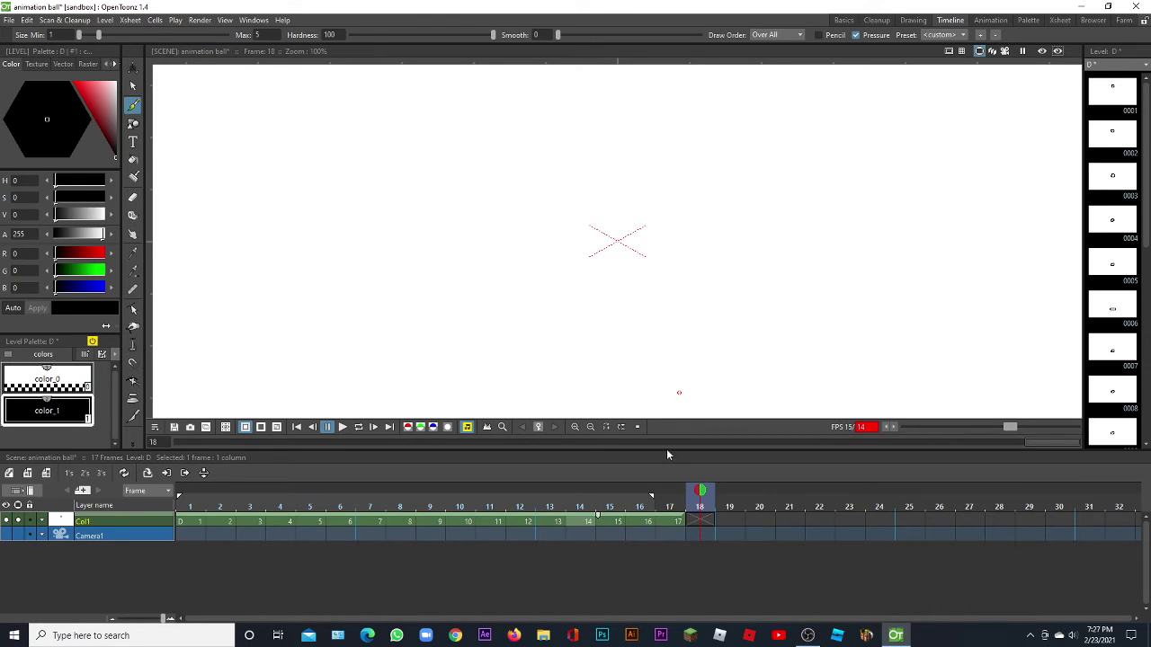
{"action": "left_click", "coordinate": [652, 495]}
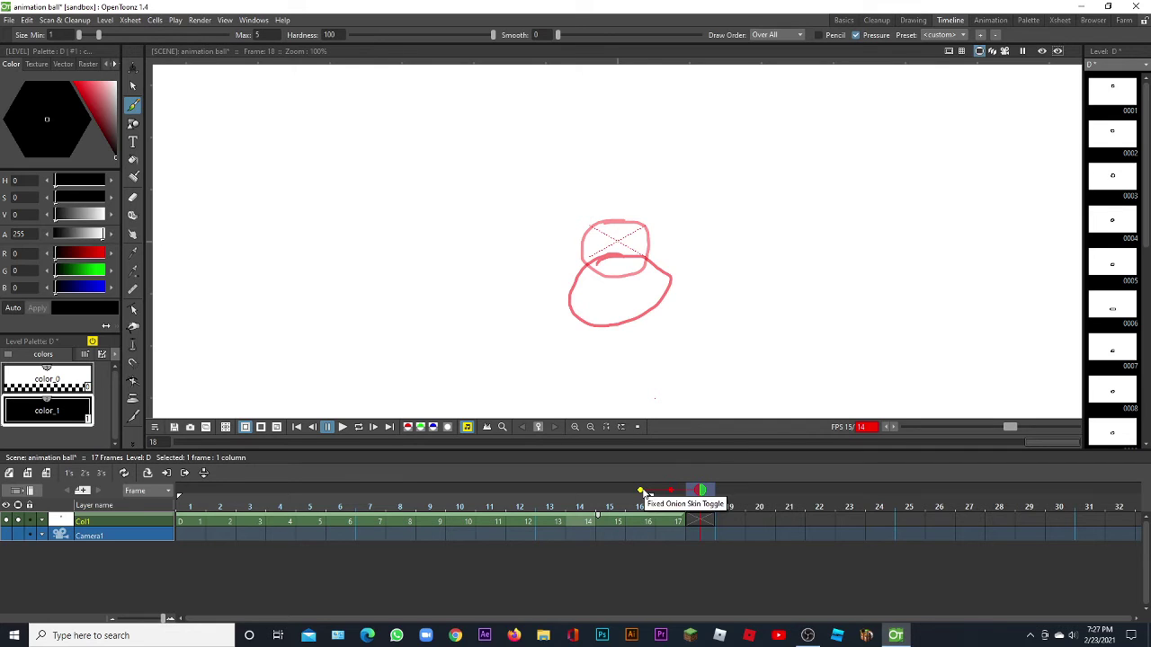
{"action": "left_click", "coordinate": [642, 492]}
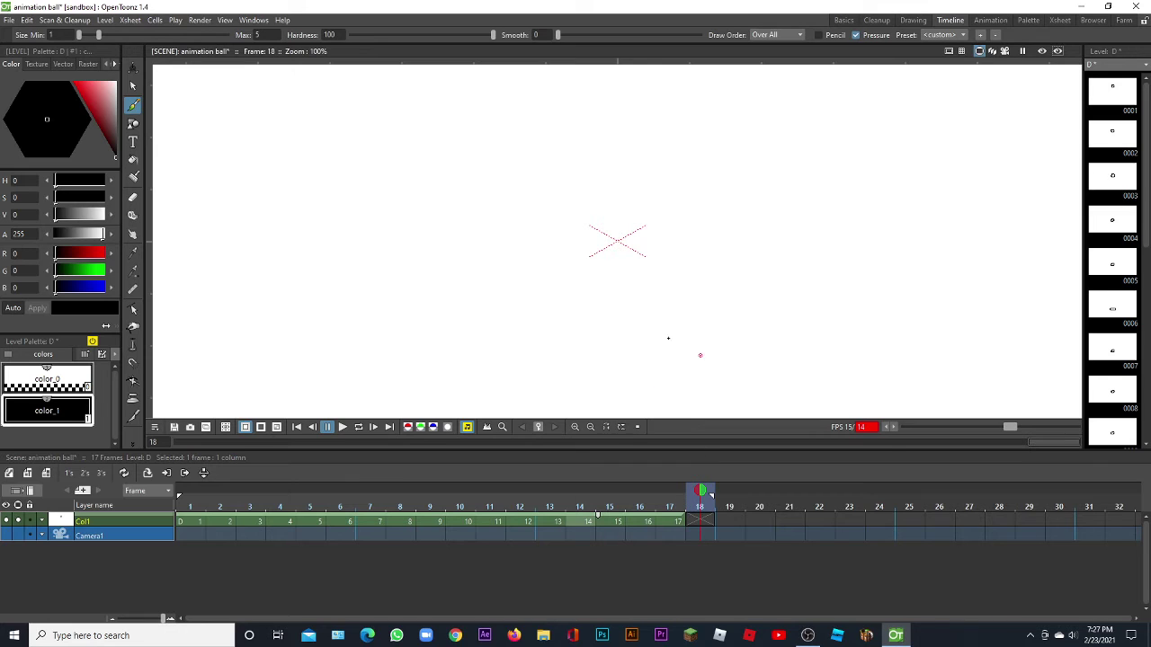
{"action": "left_click", "coordinate": [668, 506]}
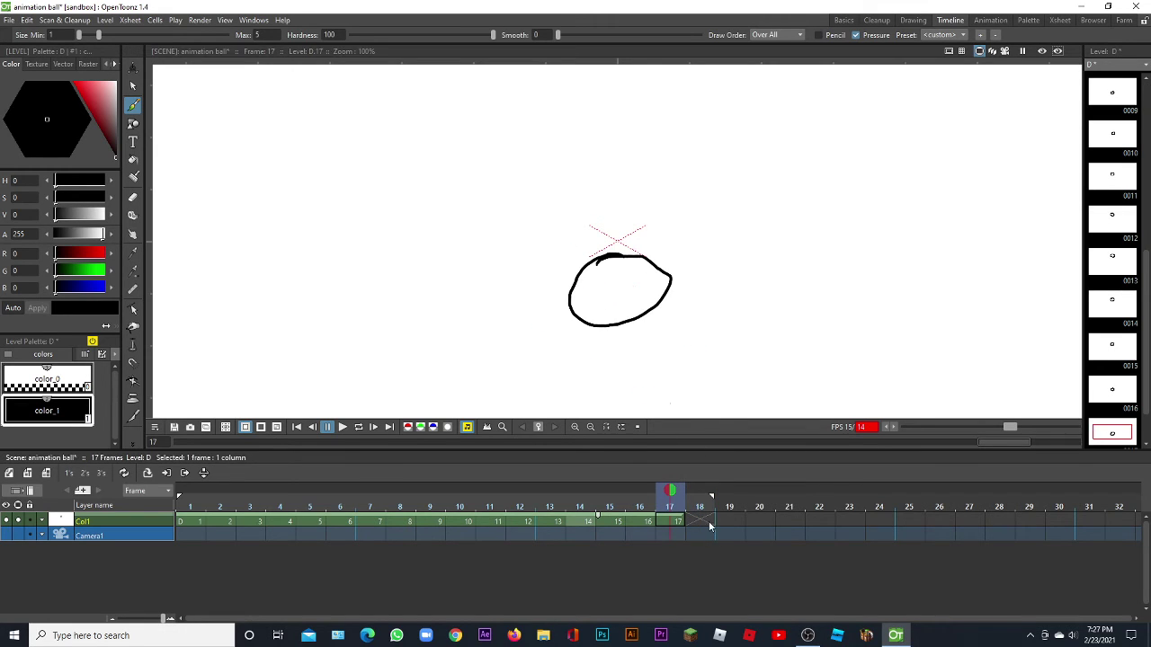
{"action": "left_click", "coordinate": [699, 506]}
{"action": "mouse_move", "coordinate": [588, 318]}
{"action": "left_mouse_down"}
{"action": "mouse_move", "coordinate": [682, 328]}
{"action": "mouse_move", "coordinate": [687, 347]}
{"action": "mouse_move", "coordinate": [670, 373]}
{"action": "mouse_move", "coordinate": [579, 366]}
{"action": "mouse_move", "coordinate": [575, 333]}
{"action": "mouse_move", "coordinate": [615, 314]}
{"action": "left_mouse_up"}
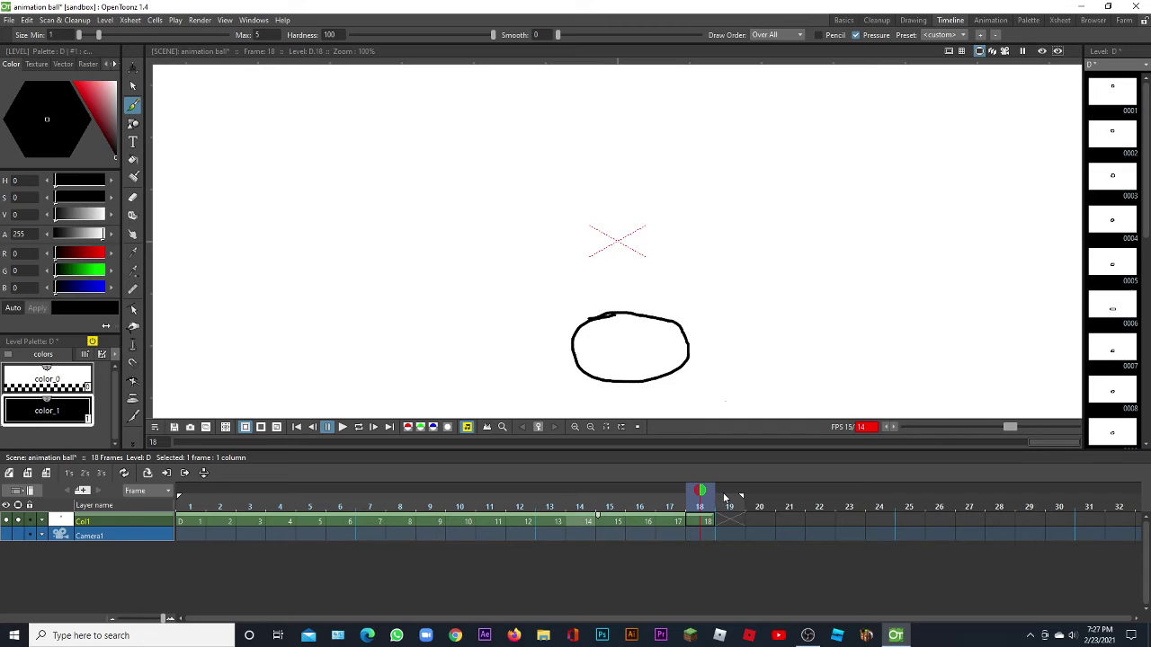
Draw the ball squashed wide and flat near the canvas bottom in frame 19, and play back the animation.
{"action": "left_click", "coordinate": [729, 507]}
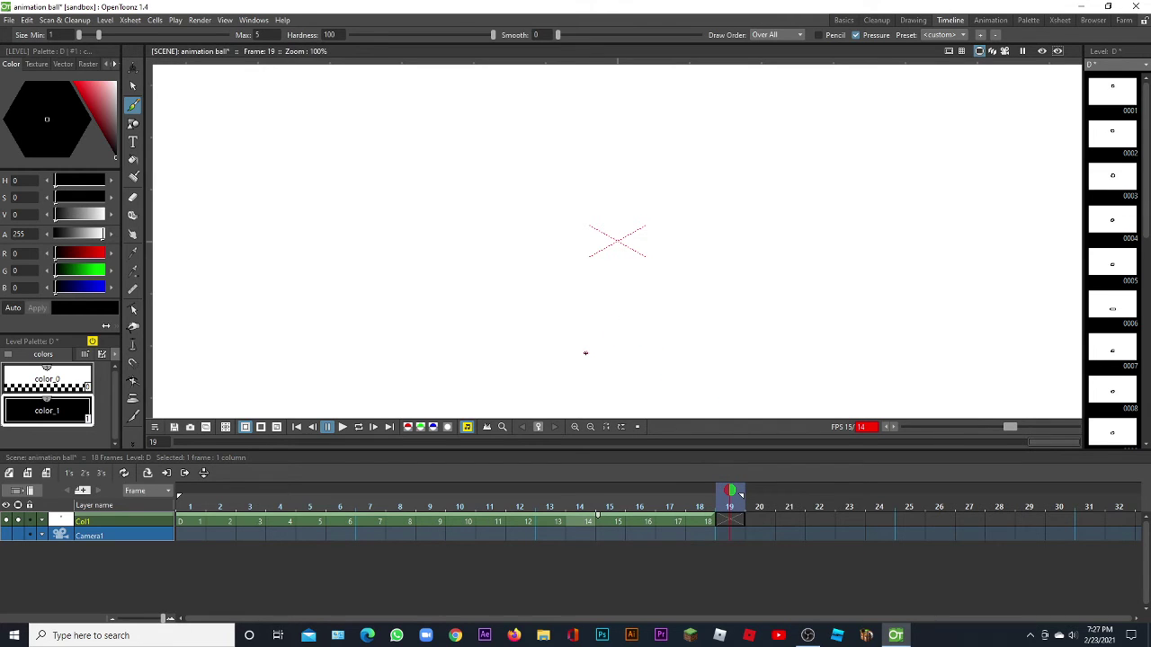
{"action": "mouse_move", "coordinate": [586, 352]}
{"action": "left_mouse_down"}
{"action": "mouse_move", "coordinate": [616, 338]}
{"action": "mouse_move", "coordinate": [685, 342]}
{"action": "mouse_move", "coordinate": [715, 366]}
{"action": "mouse_move", "coordinate": [626, 403]}
{"action": "mouse_move", "coordinate": [558, 381]}
{"action": "mouse_move", "coordinate": [563, 346]}
{"action": "mouse_move", "coordinate": [666, 325]}
{"action": "mouse_move", "coordinate": [748, 327]}
{"action": "mouse_move", "coordinate": [767, 353]}
{"action": "mouse_move", "coordinate": [680, 389]}
{"action": "mouse_move", "coordinate": [544, 377]}
{"action": "left_mouse_up"}
{"action": "key", "text": "ctrl+z"}
{"action": "key", "text": "ctrl+z"}
{"action": "mouse_move", "coordinate": [575, 339]}
{"action": "left_mouse_down"}
{"action": "mouse_move", "coordinate": [680, 333]}
{"action": "mouse_move", "coordinate": [695, 359]}
{"action": "mouse_move", "coordinate": [629, 384]}
{"action": "mouse_move", "coordinate": [554, 382]}
{"action": "mouse_move", "coordinate": [545, 361]}
{"action": "mouse_move", "coordinate": [629, 329]}
{"action": "left_mouse_up"}
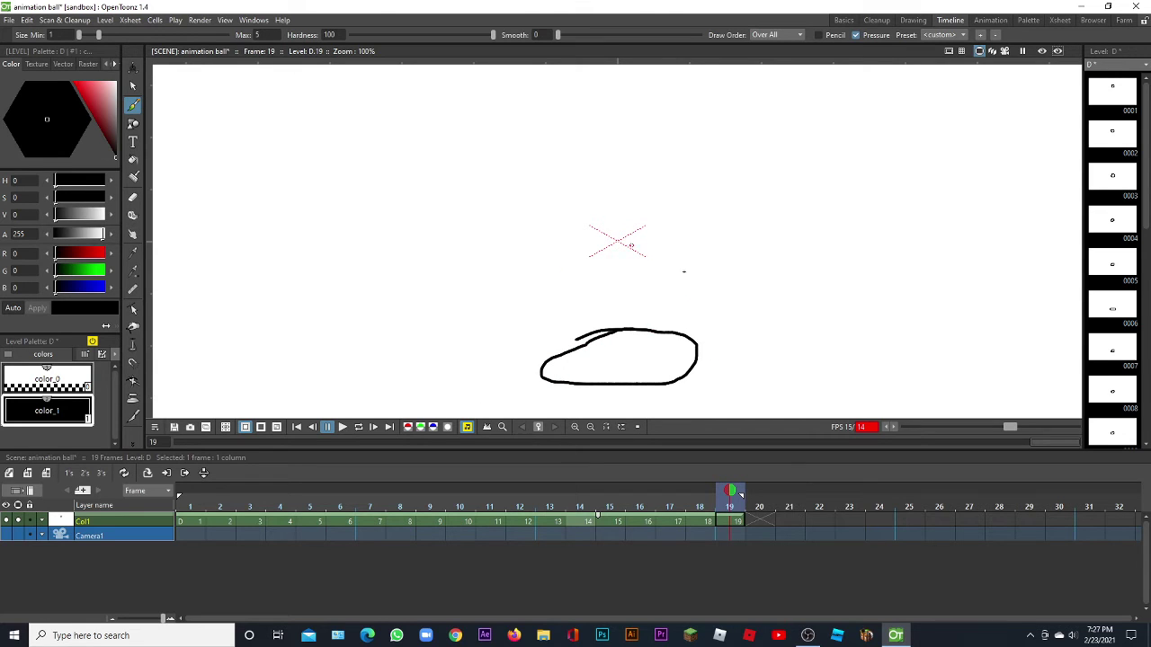
{"action": "left_click", "coordinate": [342, 427]}
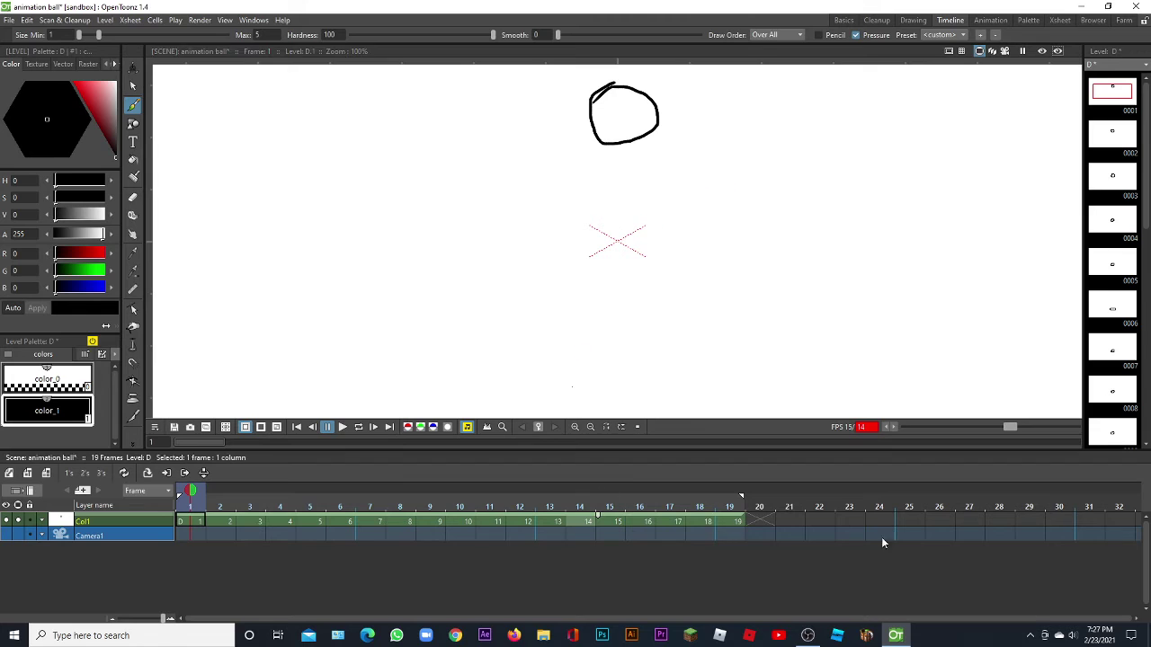
Draw the ball rebounding in frame 20, below the center mark, and higher in frame 21, just under the mark.
{"action": "left_click", "coordinate": [758, 506]}
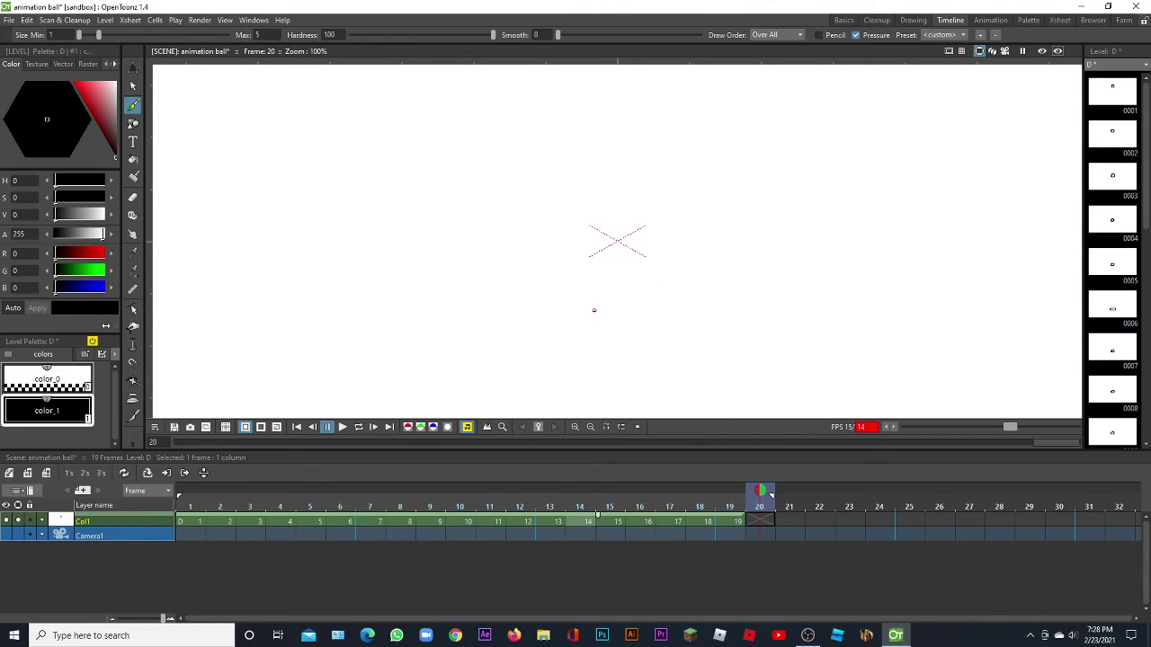
{"action": "mouse_move", "coordinate": [593, 311]}
{"action": "left_mouse_down"}
{"action": "mouse_move", "coordinate": [624, 302]}
{"action": "mouse_move", "coordinate": [657, 324]}
{"action": "mouse_move", "coordinate": [639, 356]}
{"action": "mouse_move", "coordinate": [569, 352]}
{"action": "mouse_move", "coordinate": [579, 316]}
{"action": "mouse_move", "coordinate": [636, 301]}
{"action": "mouse_move", "coordinate": [651, 326]}
{"action": "mouse_move", "coordinate": [619, 358]}
{"action": "mouse_move", "coordinate": [582, 345]}
{"action": "mouse_move", "coordinate": [599, 308]}
{"action": "left_mouse_up"}
{"action": "key", "text": "ctrl+z"}
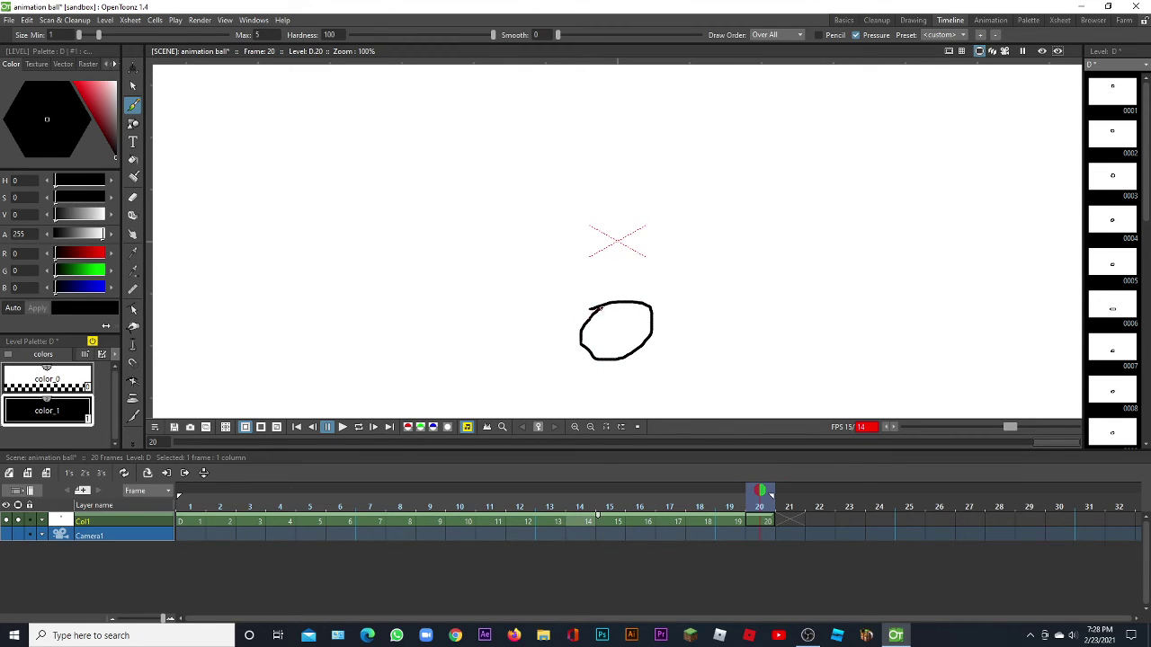
{"action": "left_click", "coordinate": [781, 497]}
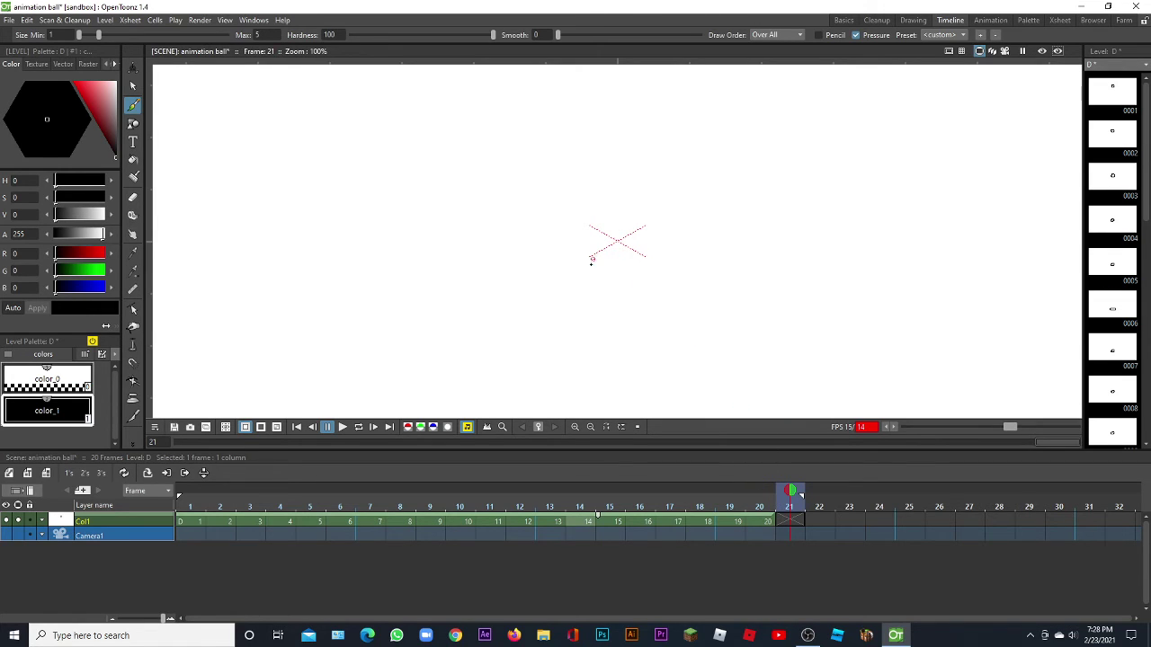
{"action": "mouse_move", "coordinate": [586, 258]}
{"action": "left_mouse_down"}
{"action": "mouse_move", "coordinate": [651, 269]}
{"action": "mouse_move", "coordinate": [656, 305]}
{"action": "mouse_move", "coordinate": [587, 313]}
{"action": "mouse_move", "coordinate": [572, 270]}
{"action": "mouse_move", "coordinate": [601, 257]}
{"action": "left_mouse_up"}
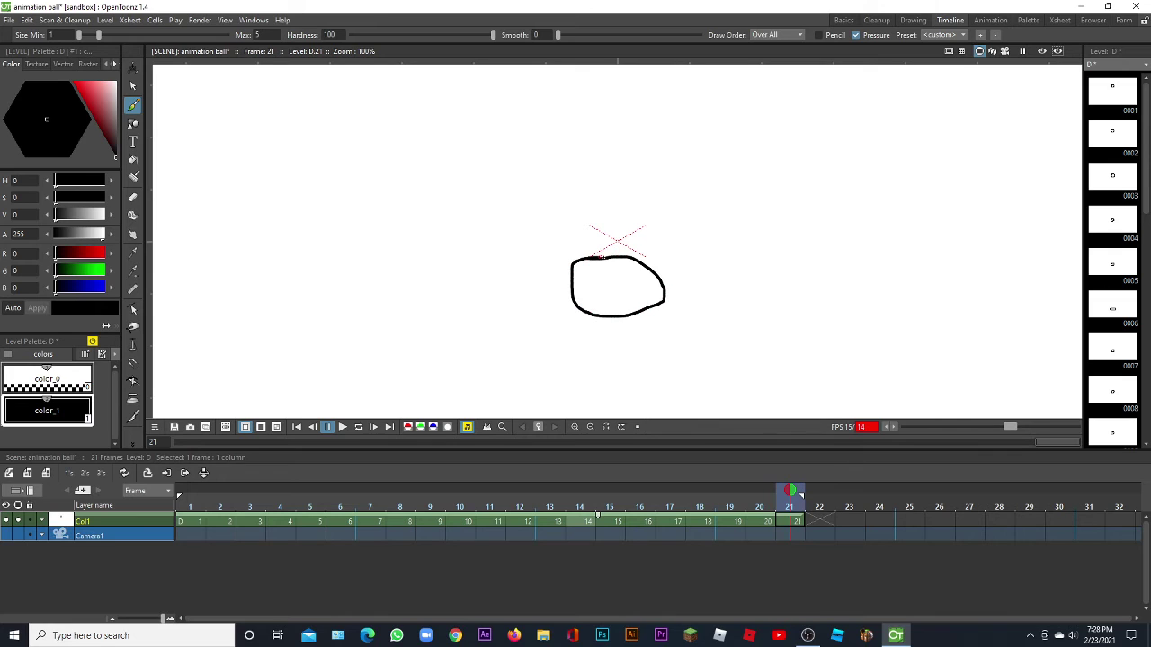
Draw the rising ball around the center mark in frame 22.
{"action": "left_click", "coordinate": [806, 497]}
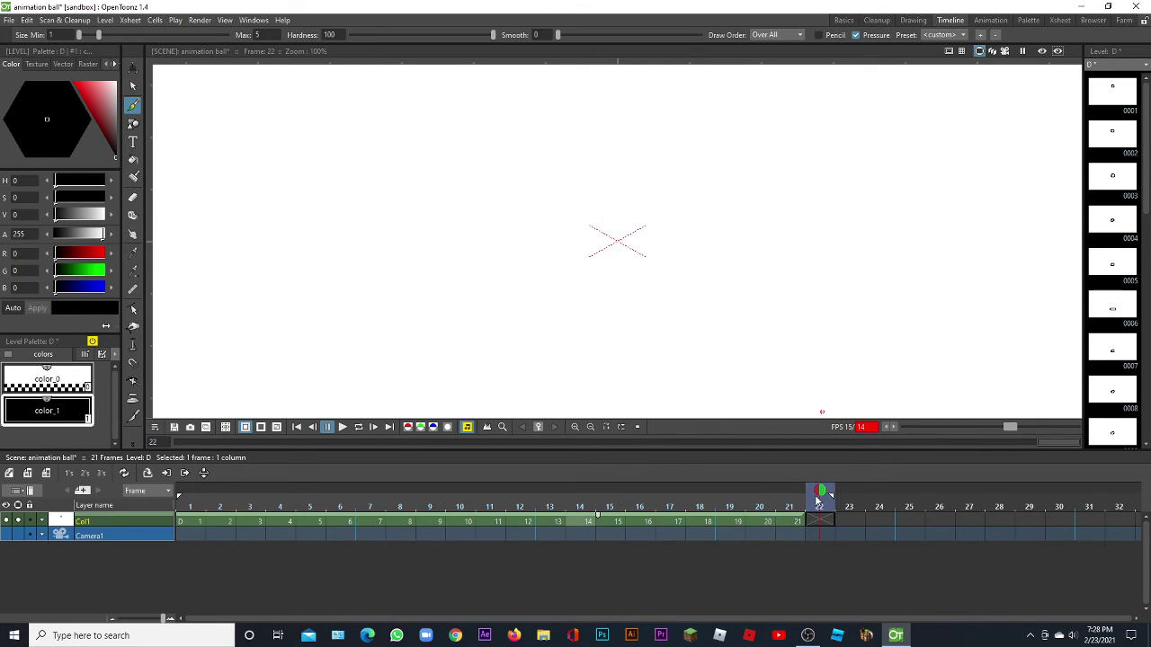
{"action": "mouse_move", "coordinate": [604, 235]}
{"action": "left_mouse_down"}
{"action": "mouse_move", "coordinate": [665, 230]}
{"action": "mouse_move", "coordinate": [651, 272]}
{"action": "mouse_move", "coordinate": [583, 268]}
{"action": "mouse_move", "coordinate": [588, 220]}
{"action": "mouse_move", "coordinate": [665, 223]}
{"action": "left_mouse_up"}
{"action": "key", "text": "ctrl+z"}
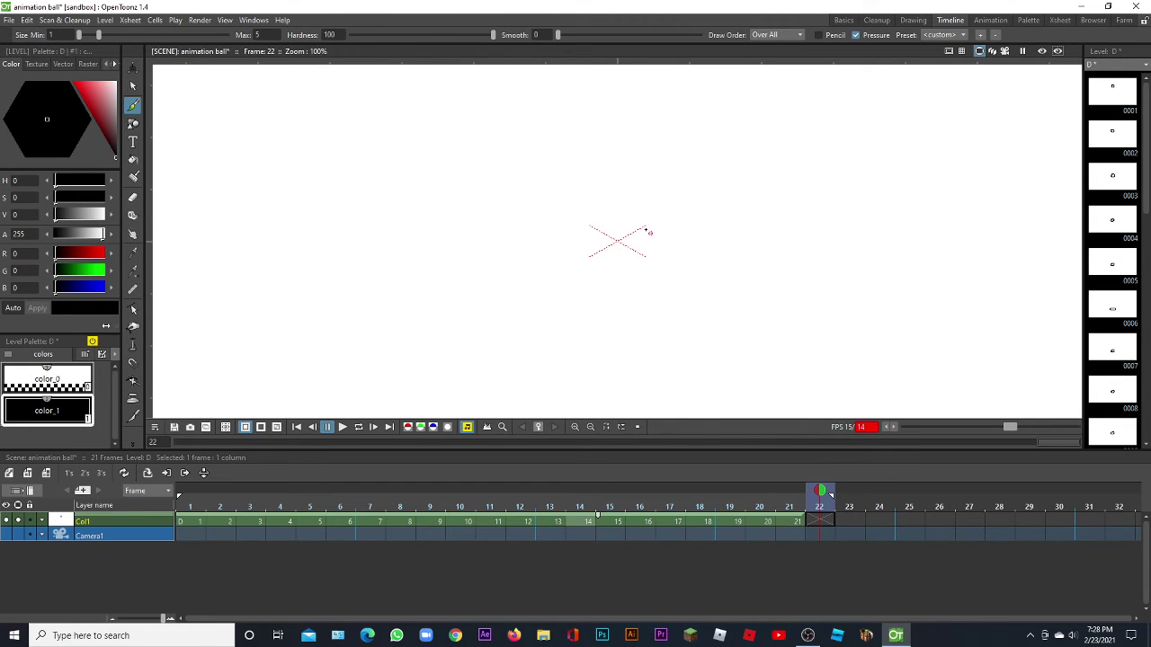
{"action": "mouse_move", "coordinate": [586, 220]}
{"action": "left_mouse_down"}
{"action": "mouse_move", "coordinate": [640, 216]}
{"action": "mouse_move", "coordinate": [656, 250]}
{"action": "mouse_move", "coordinate": [598, 271]}
{"action": "mouse_move", "coordinate": [569, 241]}
{"action": "mouse_move", "coordinate": [600, 216]}
{"action": "left_mouse_up"}
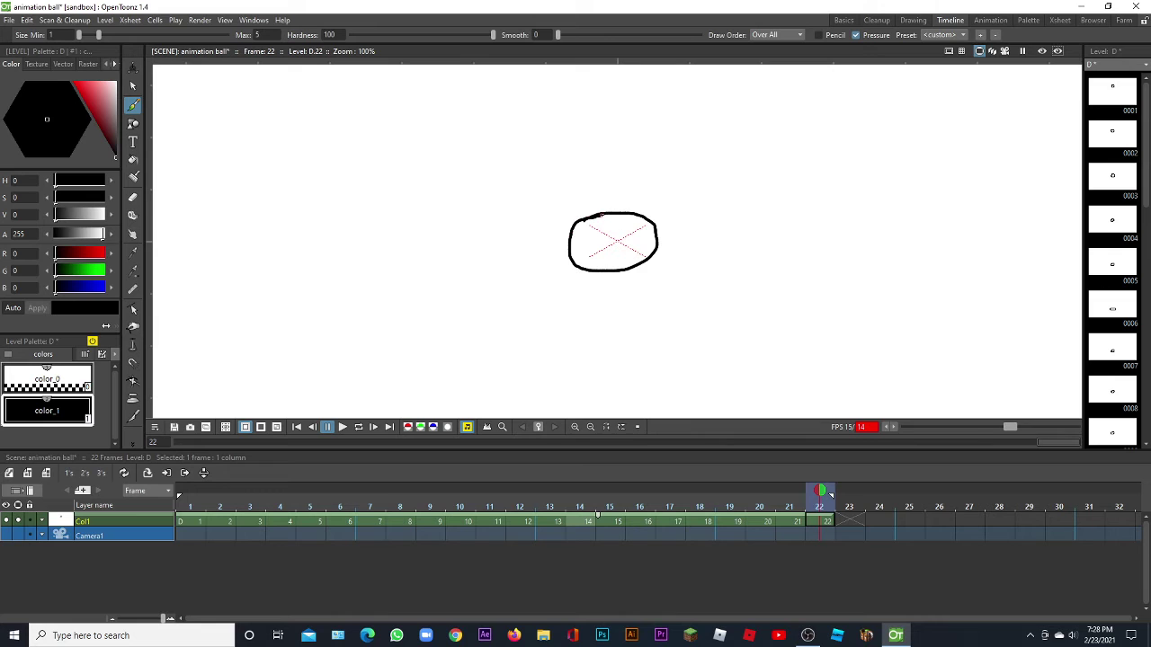
Set the playback rate to 15 fps and play back the 22-frame animation.
{"action": "left_click", "coordinate": [342, 427]}
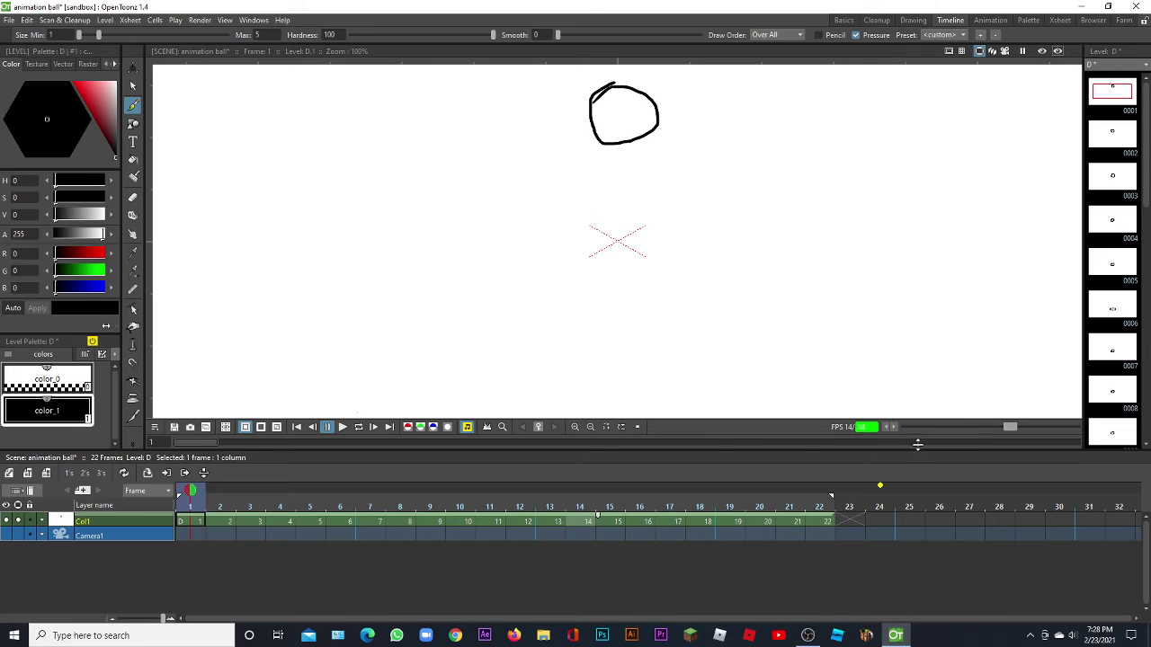
{"action": "left_click_drag", "start_coordinate": [1013, 428], "coordinate": [1010, 427]}
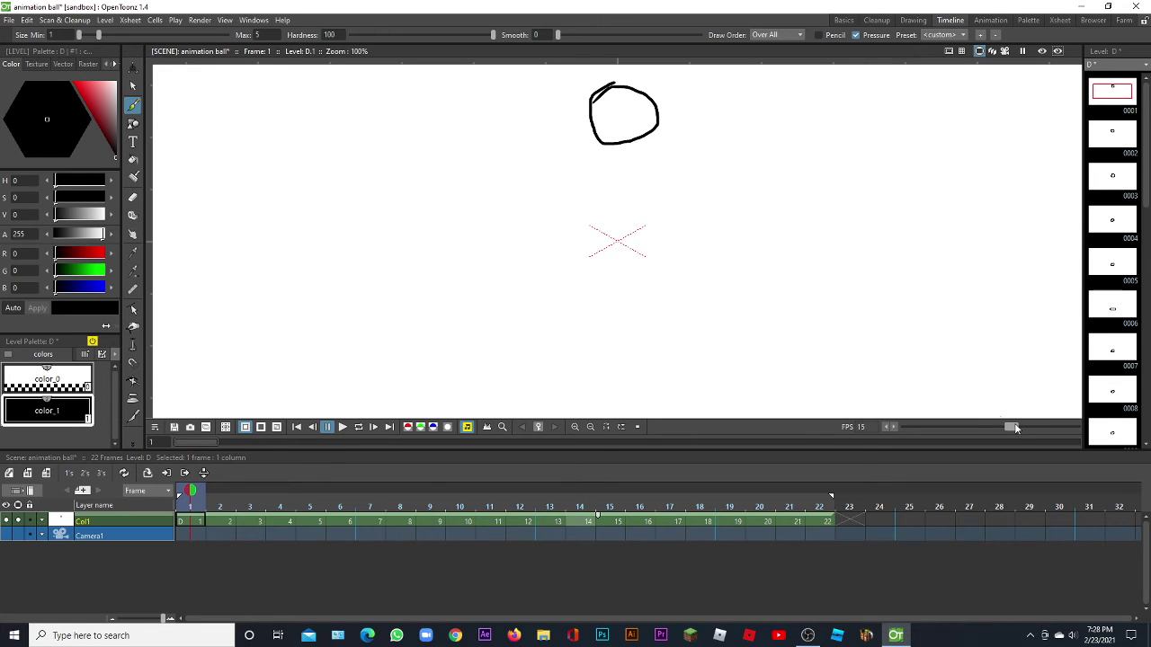
{"action": "left_click", "coordinate": [342, 428]}
Draw the rising ball just above the center mark in frame 23 and near the canvas top in frame 24.
{"action": "left_click", "coordinate": [849, 502]}
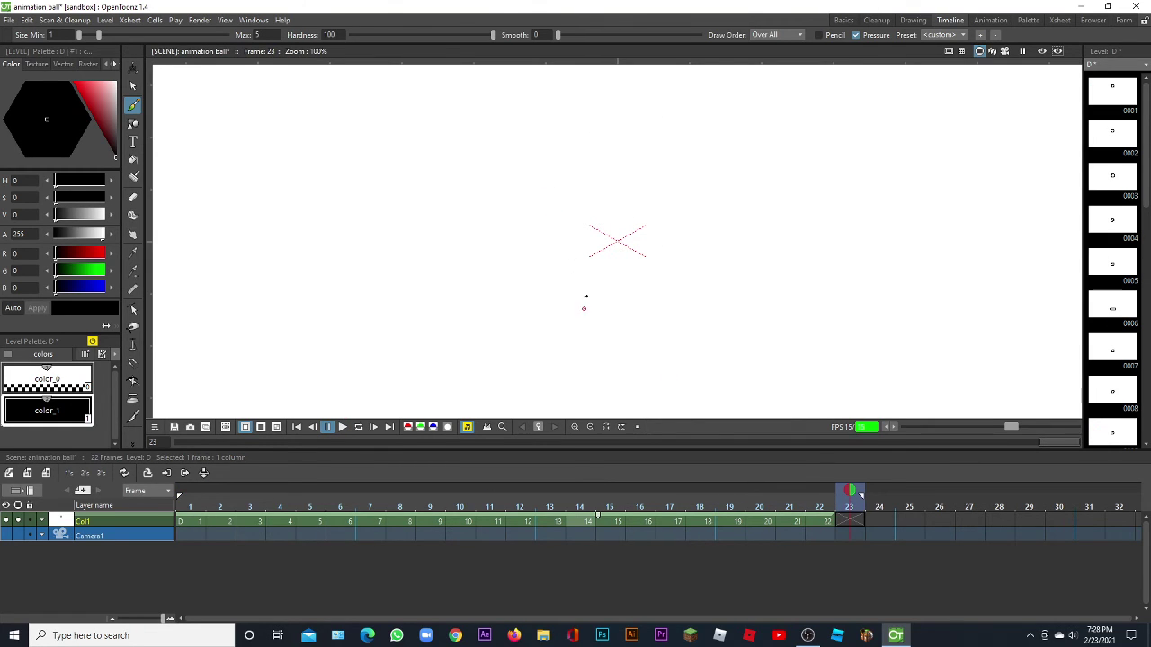
{"action": "mouse_move", "coordinate": [591, 175]}
{"action": "left_mouse_down"}
{"action": "mouse_move", "coordinate": [632, 163]}
{"action": "mouse_move", "coordinate": [660, 184]}
{"action": "mouse_move", "coordinate": [632, 225]}
{"action": "mouse_move", "coordinate": [578, 213]}
{"action": "mouse_move", "coordinate": [594, 173]}
{"action": "left_mouse_up"}
{"action": "left_click", "coordinate": [818, 507]}
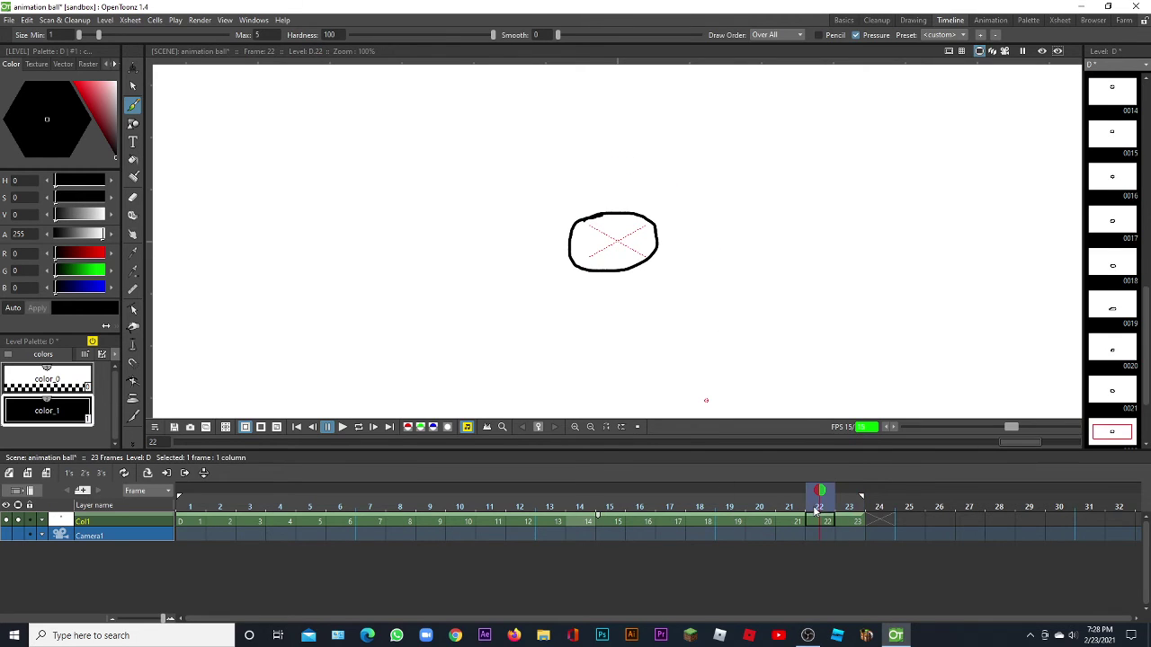
{"action": "left_click", "coordinate": [853, 505]}
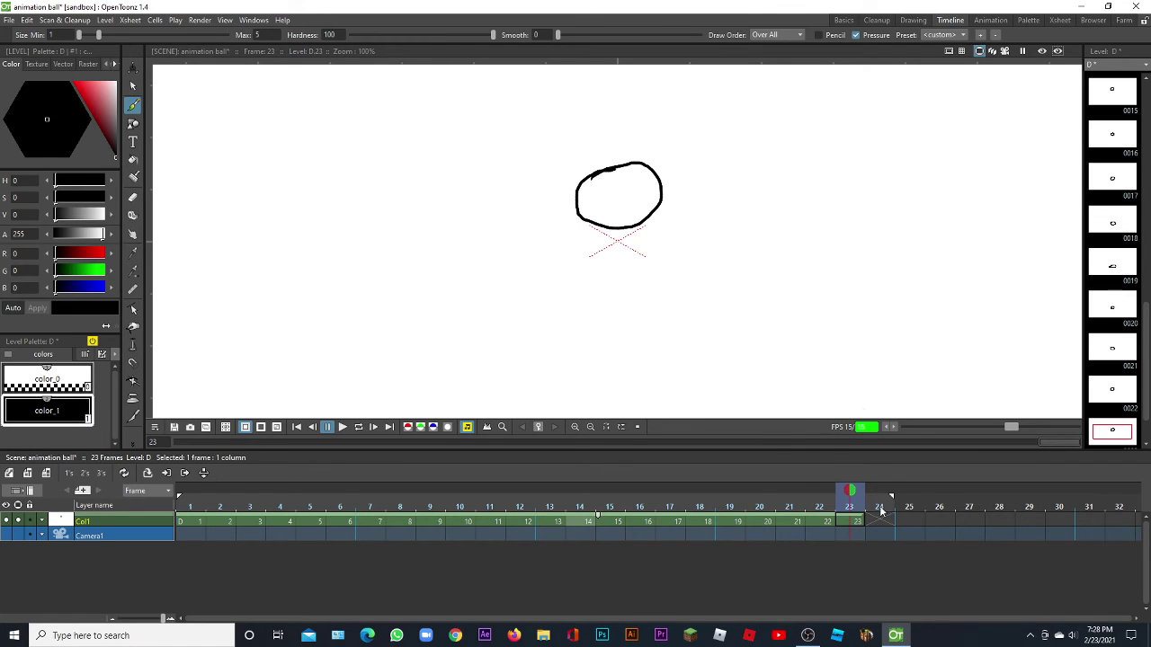
{"action": "left_click", "coordinate": [879, 509]}
{"action": "mouse_move", "coordinate": [588, 113]}
{"action": "left_mouse_down"}
{"action": "mouse_move", "coordinate": [643, 106]}
{"action": "mouse_move", "coordinate": [653, 163]}
{"action": "mouse_move", "coordinate": [586, 155]}
{"action": "mouse_move", "coordinate": [587, 113]}
{"action": "mouse_move", "coordinate": [615, 100]}
{"action": "mouse_move", "coordinate": [651, 124]}
{"action": "mouse_move", "coordinate": [641, 163]}
{"action": "mouse_move", "coordinate": [581, 154]}
{"action": "mouse_move", "coordinate": [609, 101]}
{"action": "left_mouse_up"}
{"action": "key", "text": "ctrl+z"}
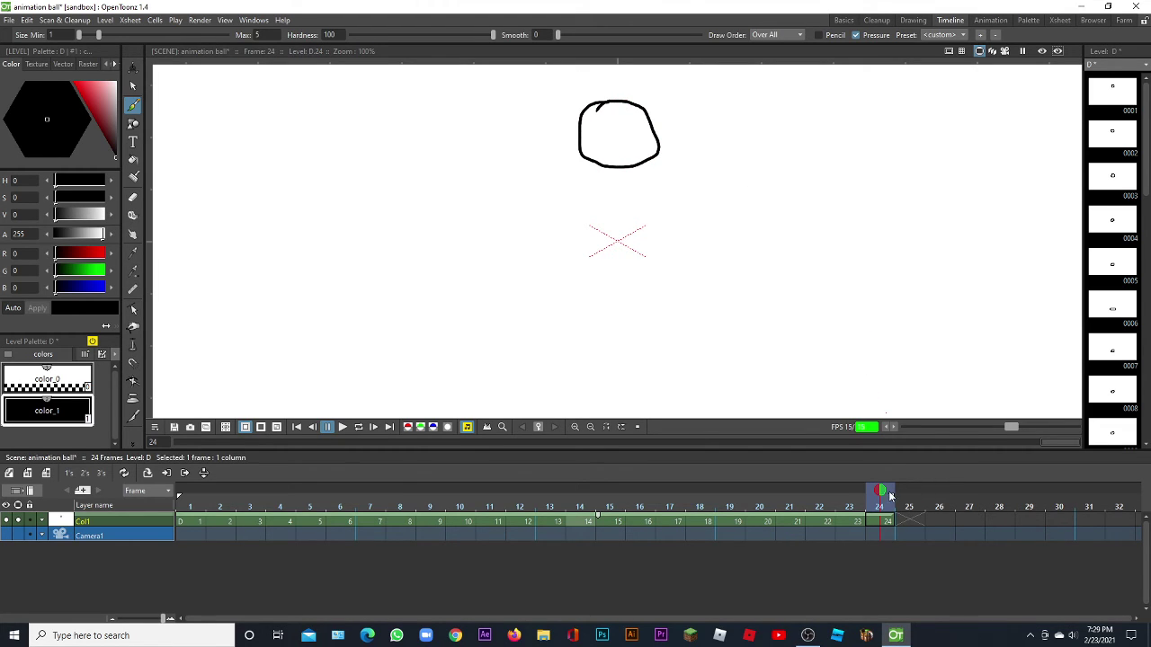
Begin the next fall by drawing the ball just above the center mark in frame 25, and play back from frame 1.
{"action": "left_click", "coordinate": [897, 490]}
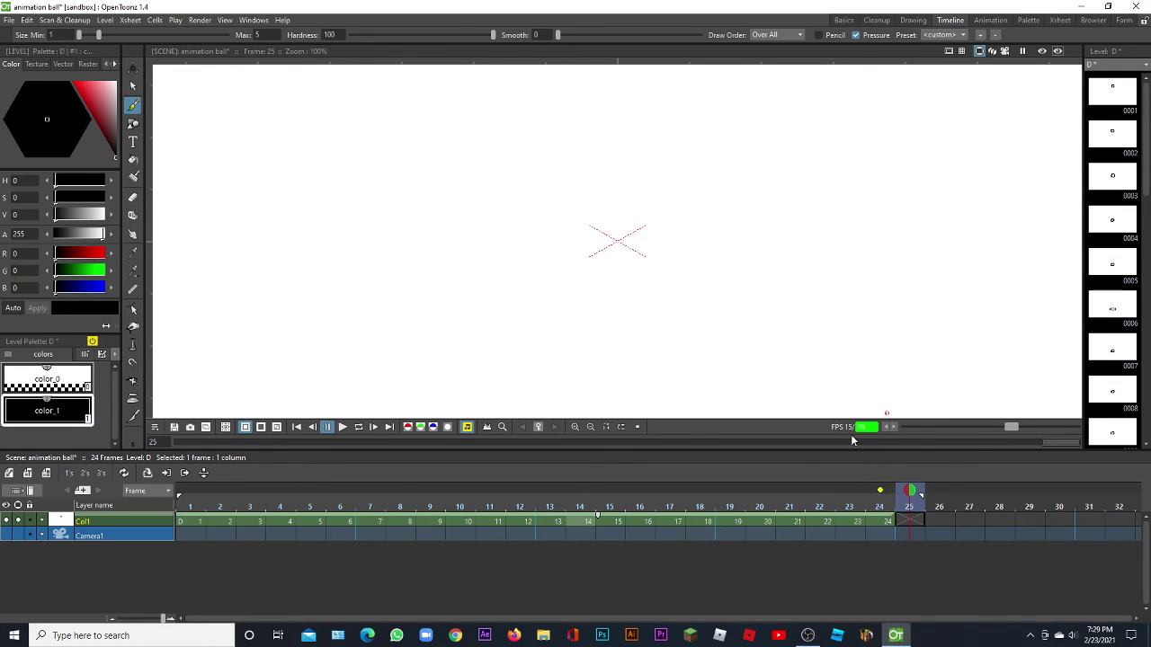
{"action": "left_click", "coordinate": [920, 495]}
{"action": "mouse_move", "coordinate": [590, 166]}
{"action": "left_mouse_down"}
{"action": "mouse_move", "coordinate": [642, 173]}
{"action": "mouse_move", "coordinate": [629, 206]}
{"action": "mouse_move", "coordinate": [581, 194]}
{"action": "mouse_move", "coordinate": [599, 164]}
{"action": "left_mouse_up"}
{"action": "key", "text": "ctrl+z"}
{"action": "mouse_move", "coordinate": [595, 163]}
{"action": "left_mouse_down"}
{"action": "mouse_move", "coordinate": [638, 161]}
{"action": "mouse_move", "coordinate": [656, 202]}
{"action": "mouse_move", "coordinate": [601, 216]}
{"action": "mouse_move", "coordinate": [589, 183]}
{"action": "mouse_move", "coordinate": [620, 158]}
{"action": "left_mouse_up"}
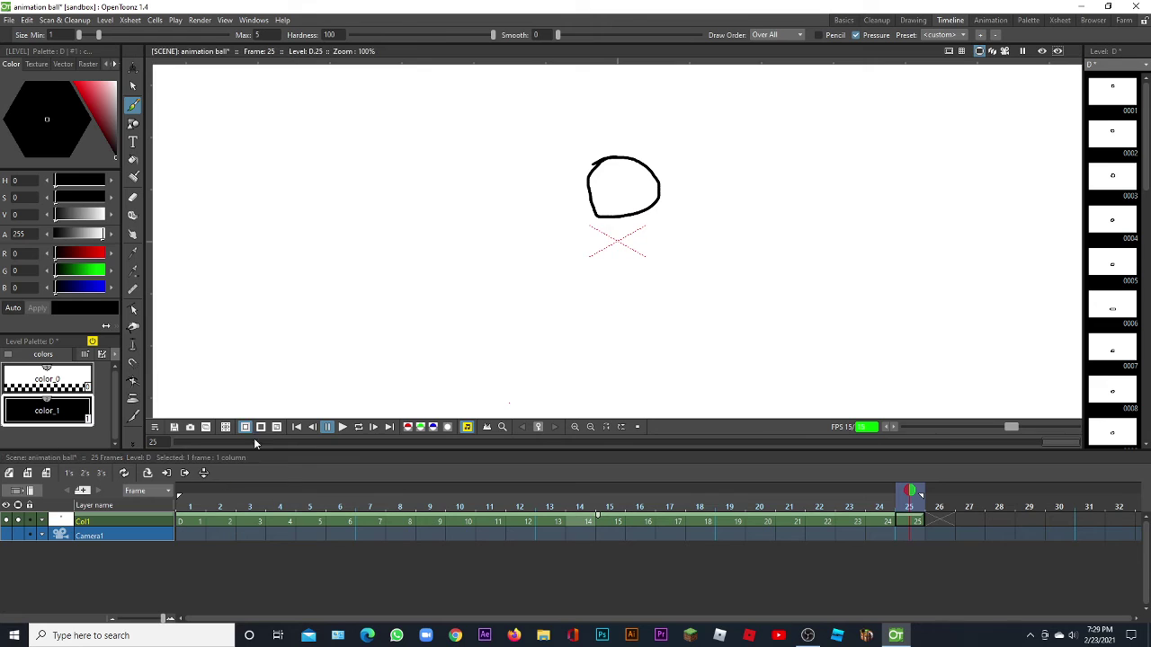
{"action": "left_click", "coordinate": [195, 505]}
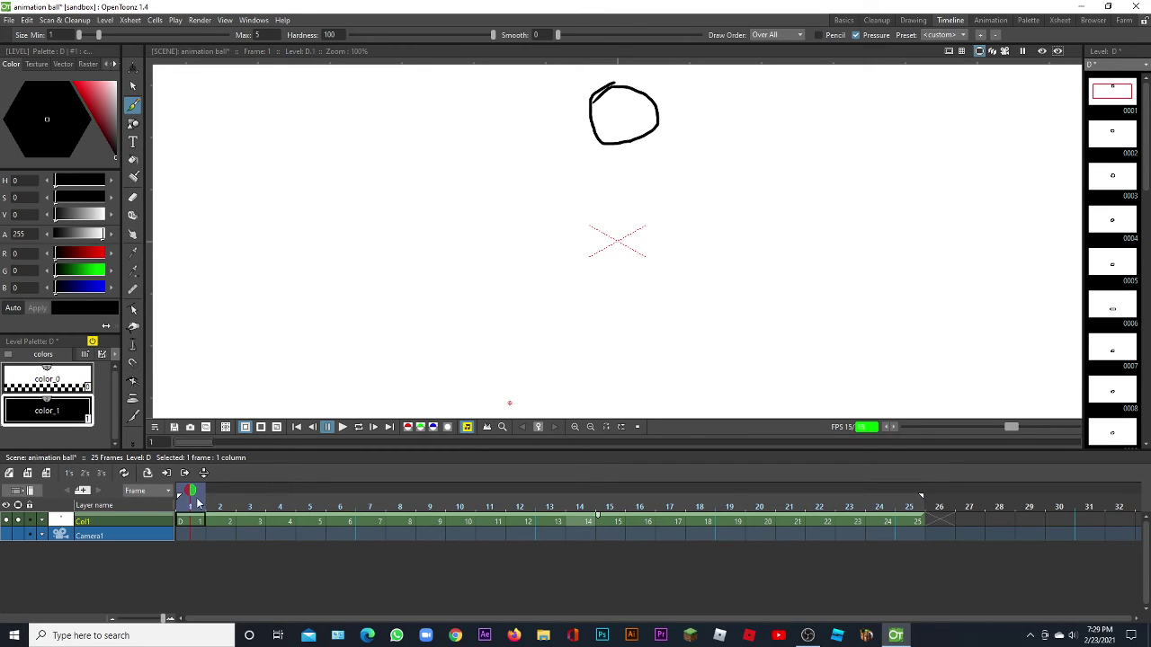
{"action": "left_click", "coordinate": [345, 428]}
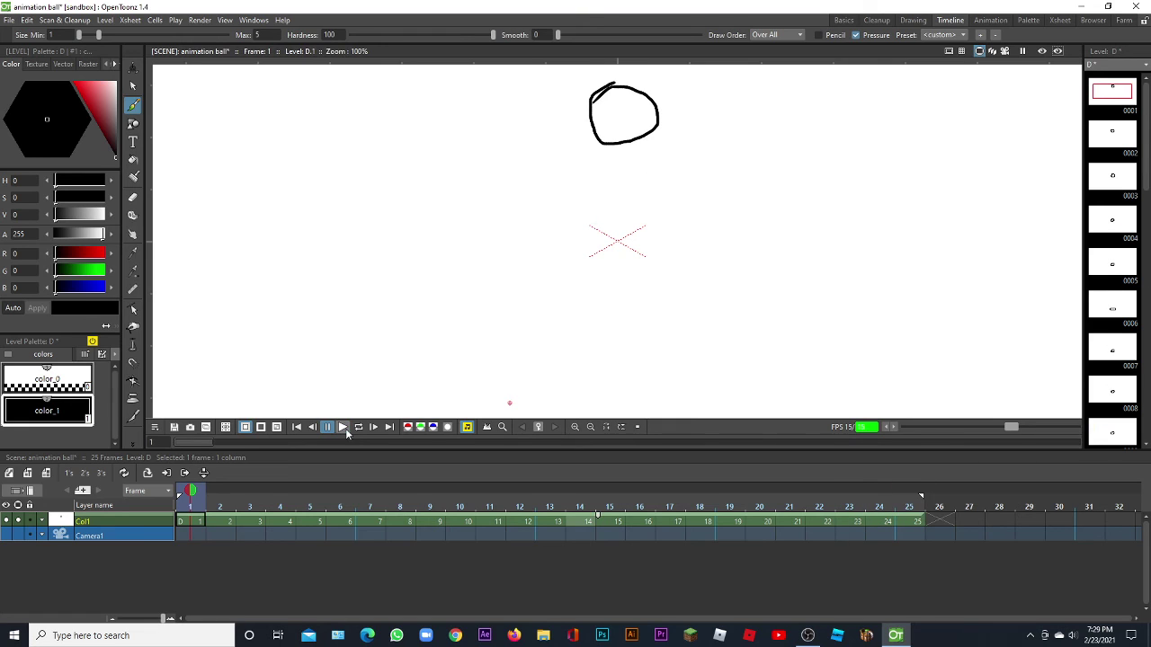
Draw the falling ball around the center mark in frame 26, using frames 24 and 25 as position reference.
{"action": "left_click", "coordinate": [890, 508]}
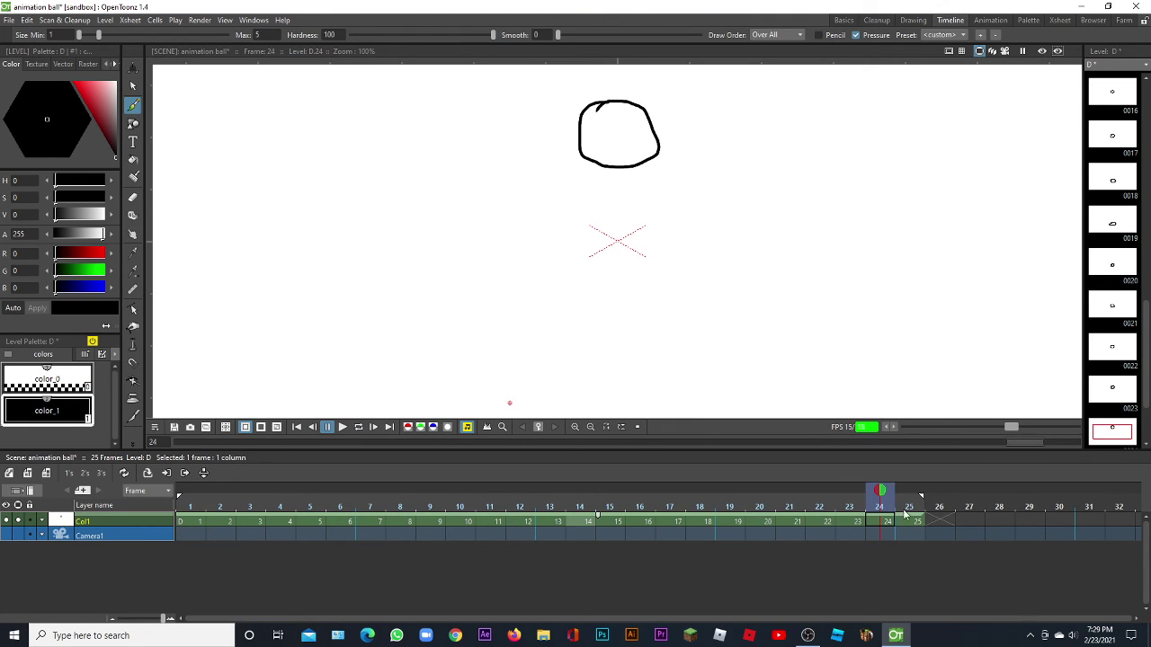
{"action": "left_click", "coordinate": [910, 517]}
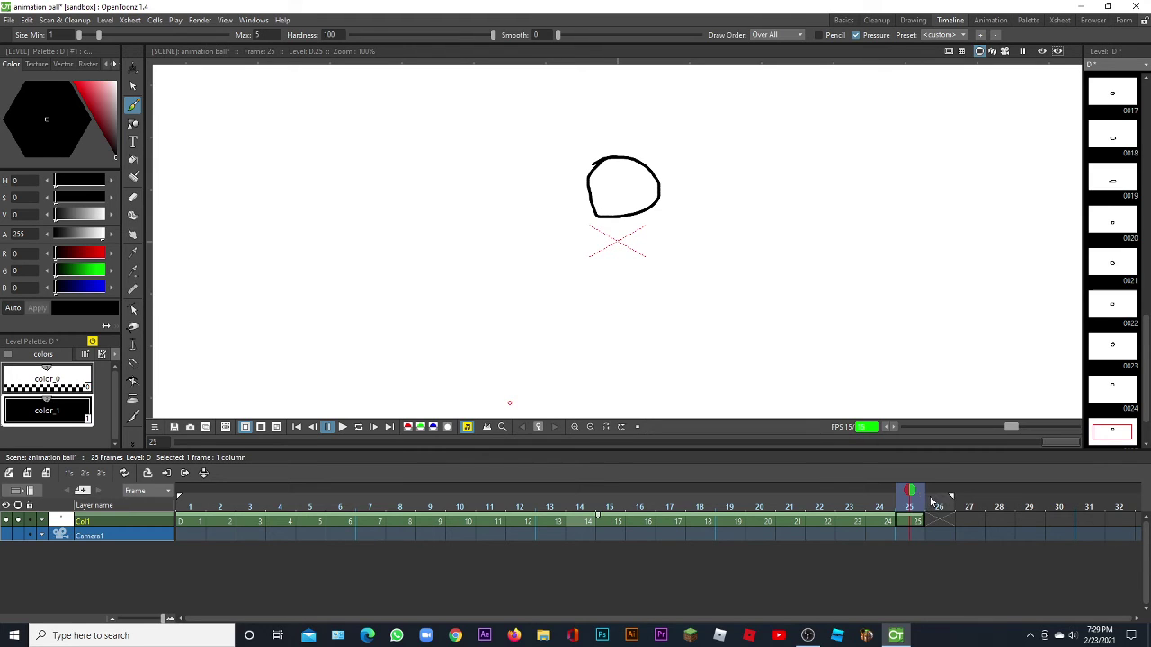
{"action": "left_click", "coordinate": [938, 519]}
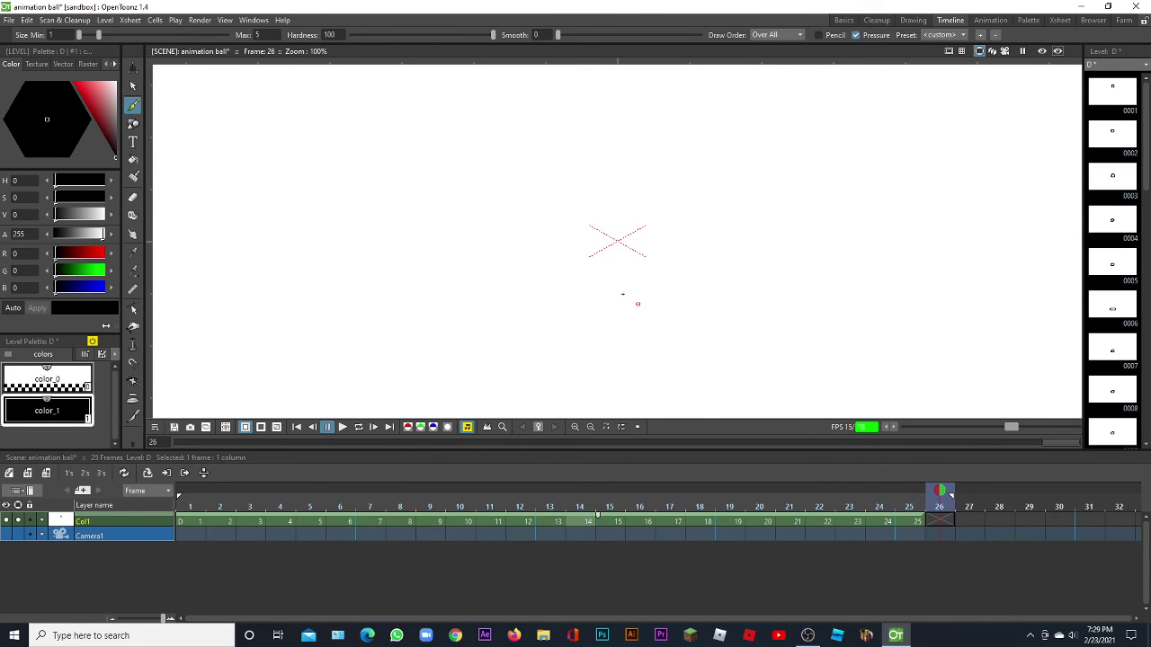
{"action": "left_click", "coordinate": [909, 520]}
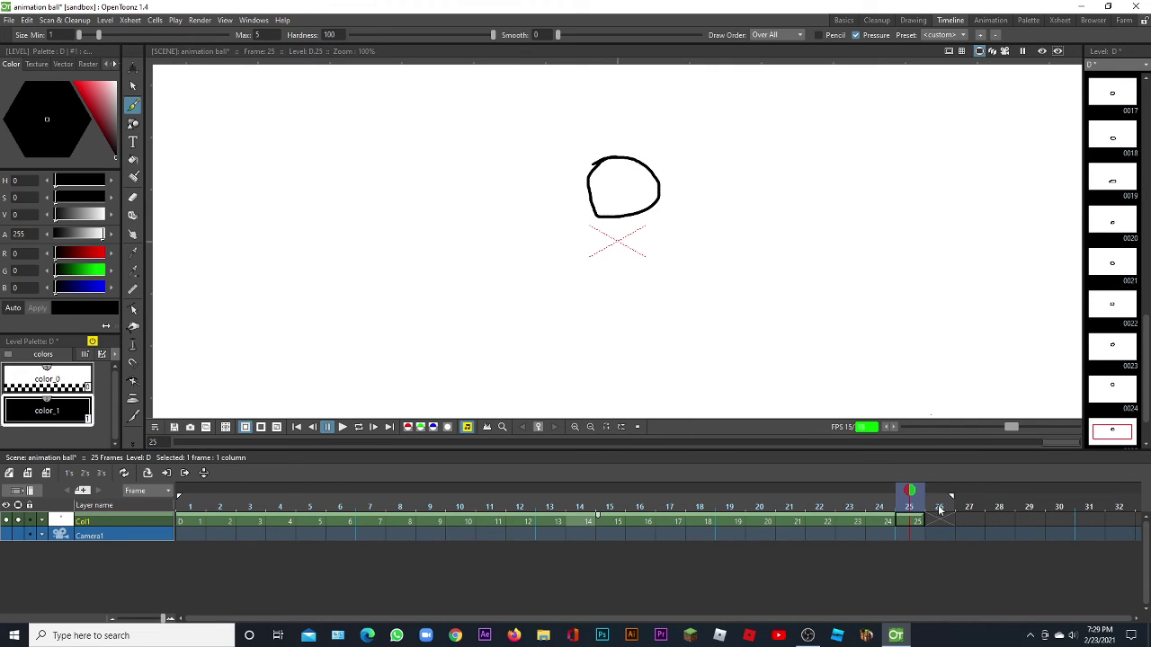
{"action": "left_click", "coordinate": [939, 509]}
{"action": "mouse_move", "coordinate": [604, 220]}
{"action": "left_mouse_down"}
{"action": "mouse_move", "coordinate": [652, 218]}
{"action": "mouse_move", "coordinate": [663, 261]}
{"action": "mouse_move", "coordinate": [607, 268]}
{"action": "mouse_move", "coordinate": [581, 235]}
{"action": "mouse_move", "coordinate": [620, 221]}
{"action": "left_mouse_up"}
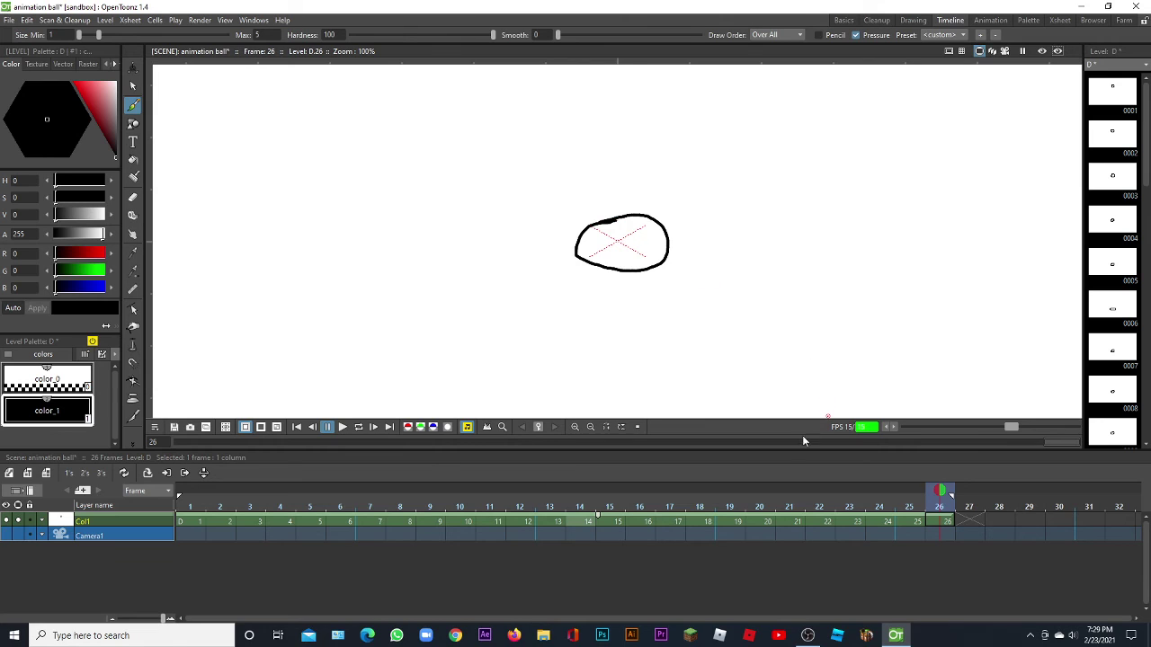
{"action": "key", "text": "ctrl+z"}
{"action": "mouse_move", "coordinate": [610, 213]}
{"action": "left_mouse_down"}
{"action": "mouse_move", "coordinate": [657, 218]}
{"action": "mouse_move", "coordinate": [657, 270]}
{"action": "mouse_move", "coordinate": [599, 269]}
{"action": "mouse_move", "coordinate": [585, 249]}
{"action": "mouse_move", "coordinate": [607, 213]}
{"action": "left_mouse_up"}
{"action": "key", "text": "ctrl+z"}
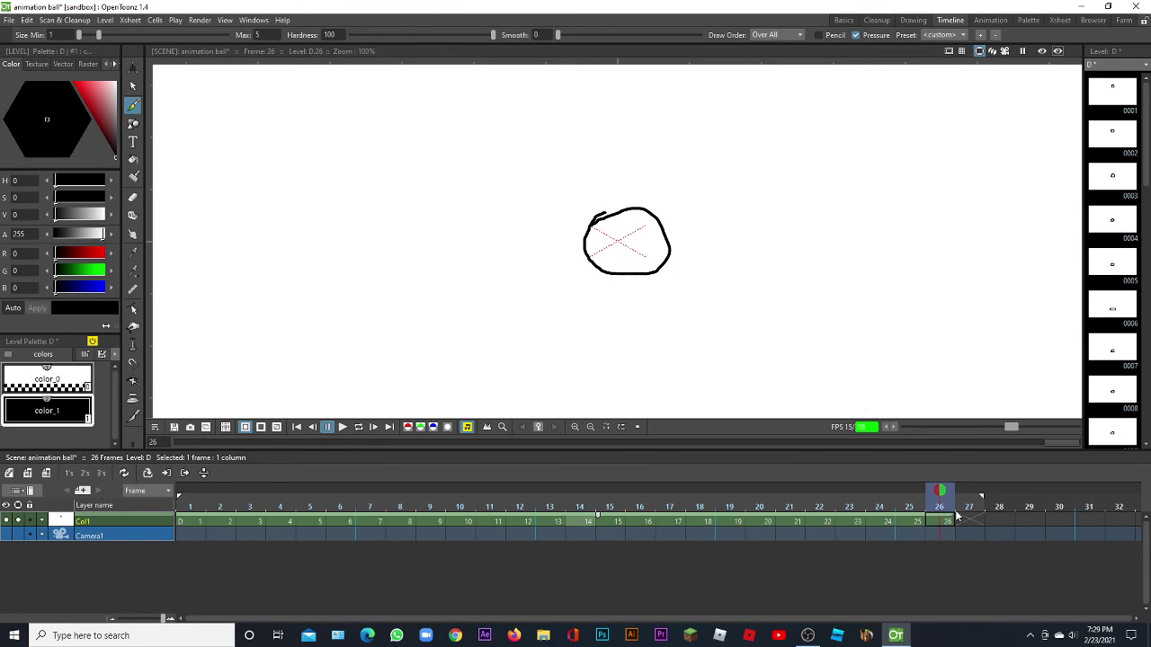
Draw the falling ball just below the center mark in frame 27.
{"action": "left_click", "coordinate": [967, 522]}
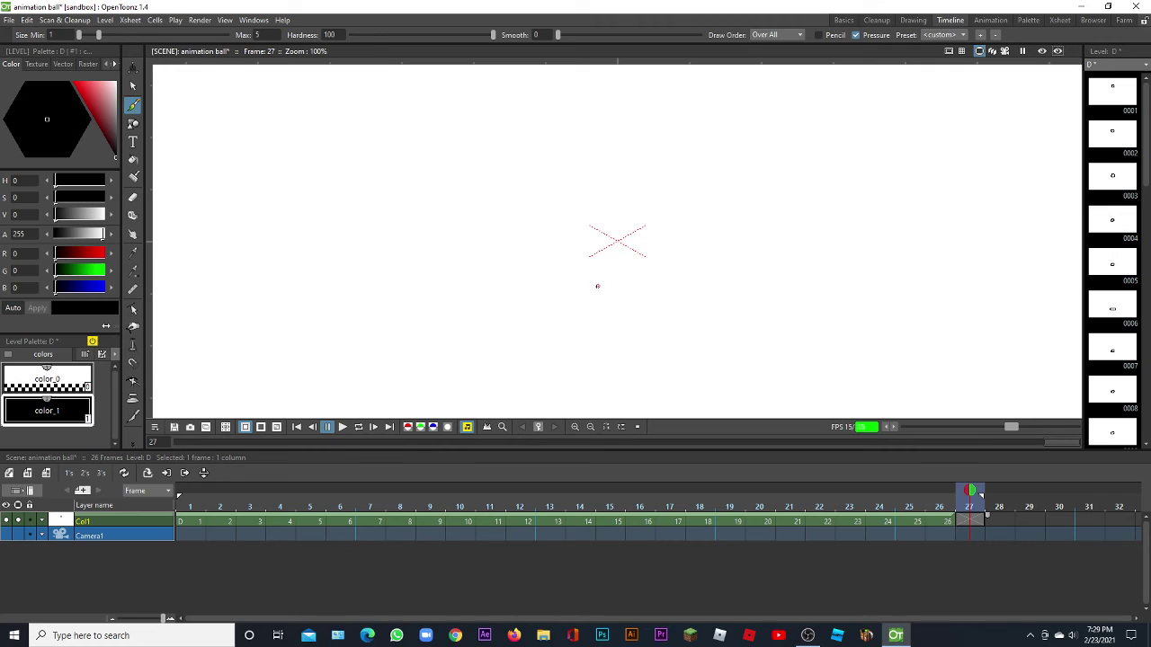
{"action": "mouse_move", "coordinate": [597, 286]}
{"action": "left_mouse_down"}
{"action": "mouse_move", "coordinate": [609, 272]}
{"action": "mouse_move", "coordinate": [656, 304]}
{"action": "mouse_move", "coordinate": [572, 314]}
{"action": "mouse_move", "coordinate": [613, 269]}
{"action": "mouse_move", "coordinate": [640, 318]}
{"action": "mouse_move", "coordinate": [597, 284]}
{"action": "left_mouse_up"}
{"action": "key", "text": "ctrl+z"}
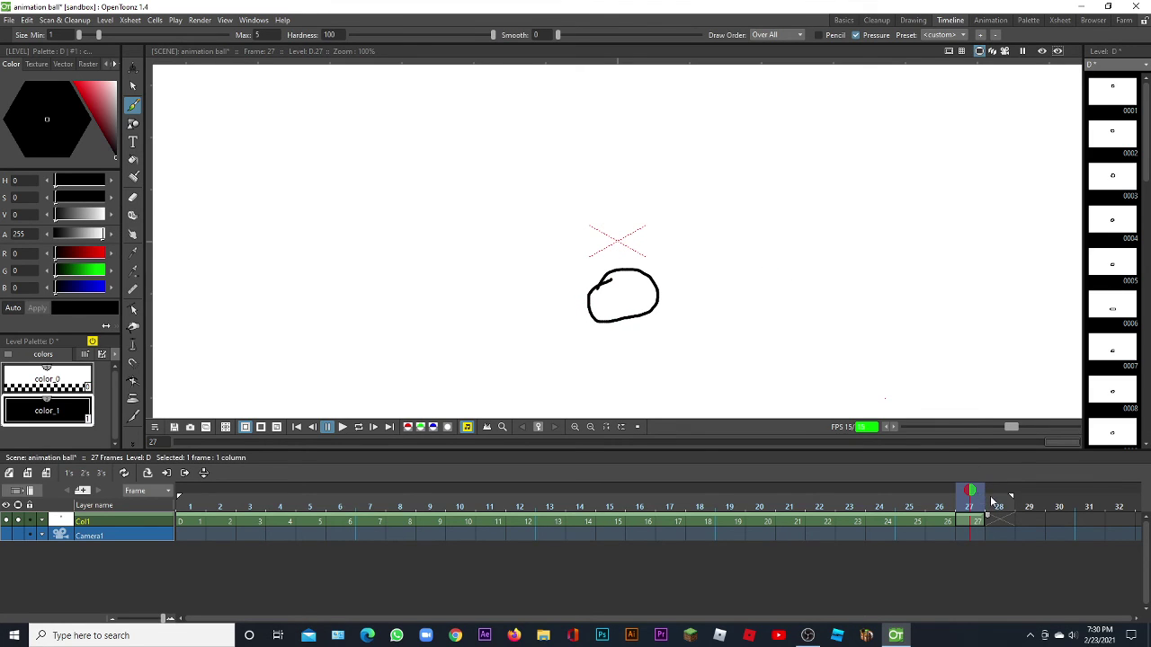
Draw the falling ball slightly widened and well below the center mark in frame 28.
{"action": "left_click", "coordinate": [1009, 497]}
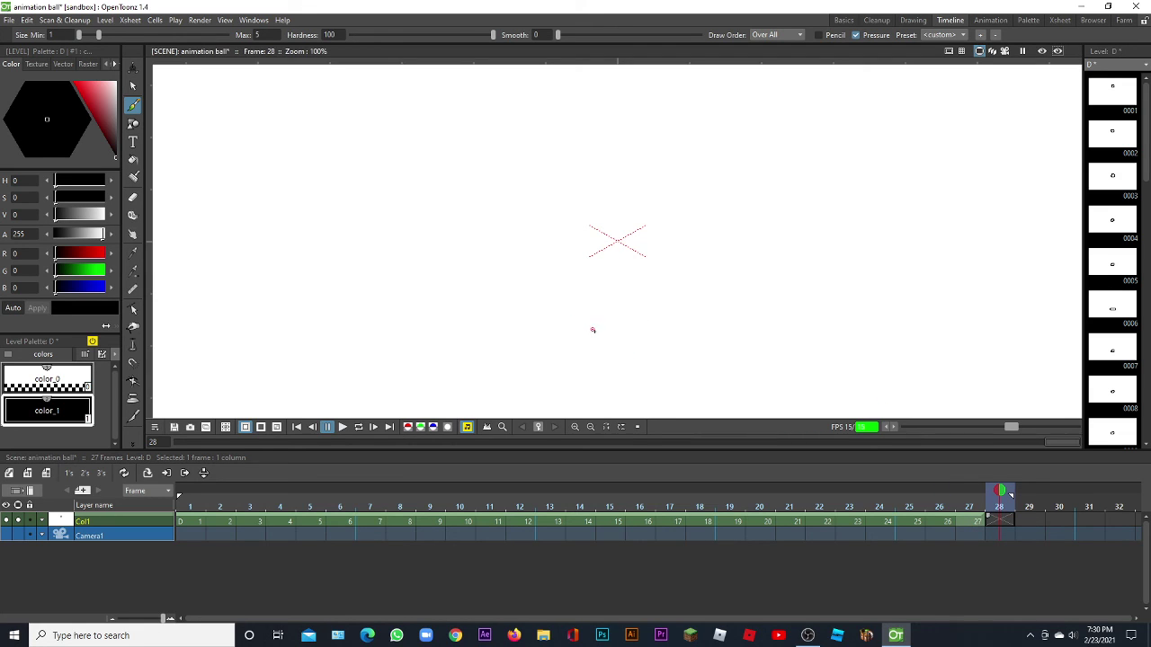
{"action": "mouse_move", "coordinate": [595, 332]}
{"action": "left_mouse_down"}
{"action": "mouse_move", "coordinate": [630, 316]}
{"action": "mouse_move", "coordinate": [684, 331]}
{"action": "mouse_move", "coordinate": [716, 356]}
{"action": "mouse_move", "coordinate": [625, 372]}
{"action": "mouse_move", "coordinate": [575, 358]}
{"action": "left_mouse_up"}
{"action": "key", "text": "ctrl+z"}
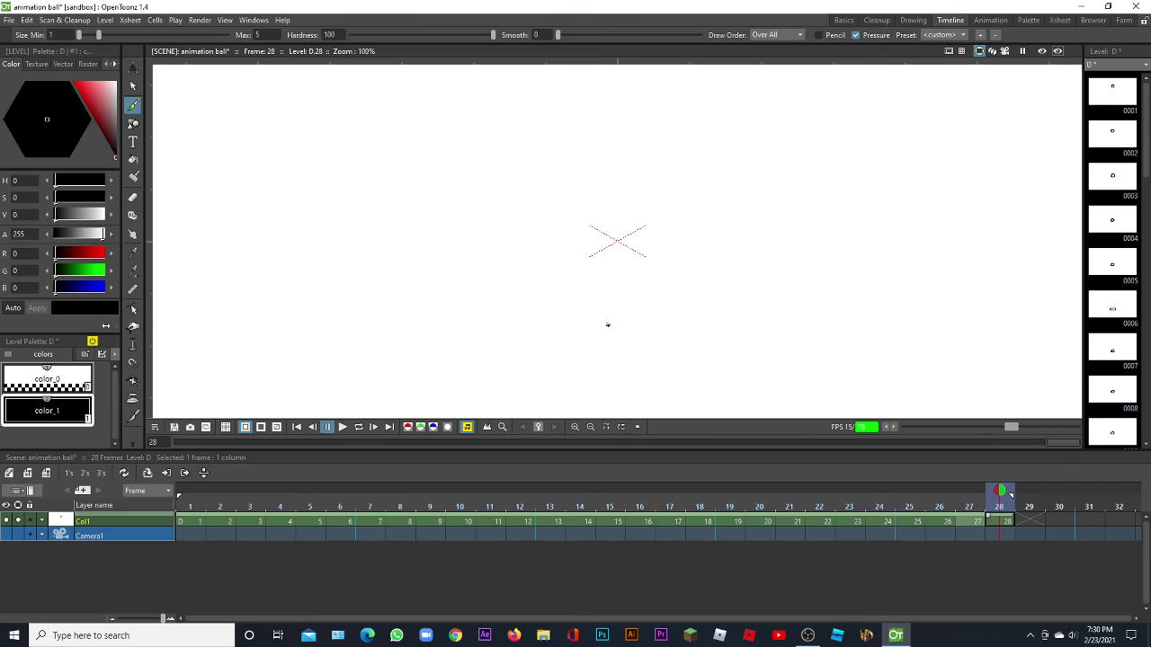
{"action": "mouse_move", "coordinate": [610, 321]}
{"action": "left_mouse_down"}
{"action": "mouse_move", "coordinate": [643, 315]}
{"action": "mouse_move", "coordinate": [667, 338]}
{"action": "mouse_move", "coordinate": [620, 359]}
{"action": "mouse_move", "coordinate": [596, 336]}
{"action": "mouse_move", "coordinate": [626, 316]}
{"action": "mouse_move", "coordinate": [598, 311]}
{"action": "mouse_move", "coordinate": [656, 306]}
{"action": "mouse_move", "coordinate": [654, 346]}
{"action": "mouse_move", "coordinate": [593, 360]}
{"action": "mouse_move", "coordinate": [573, 329]}
{"action": "mouse_move", "coordinate": [611, 311]}
{"action": "left_mouse_up"}
{"action": "key", "text": "ctrl+z"}
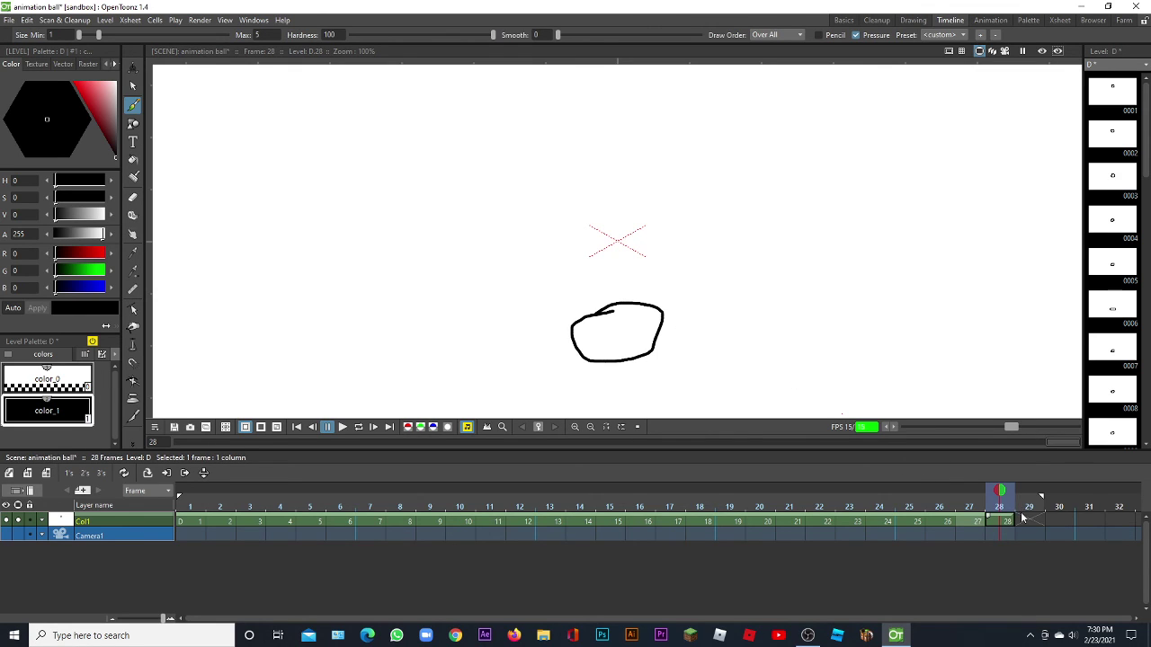
Draw the ball squashed into a flat, wide oval near the canvas bottom in frame 29 and rounder, rebounding below the center mark, in frame 30.
{"action": "left_click", "coordinate": [1022, 519]}
{"action": "mouse_move", "coordinate": [587, 362]}
{"action": "left_mouse_down"}
{"action": "mouse_move", "coordinate": [612, 351]}
{"action": "mouse_move", "coordinate": [678, 354]}
{"action": "mouse_move", "coordinate": [684, 381]}
{"action": "mouse_move", "coordinate": [602, 397]}
{"action": "mouse_move", "coordinate": [548, 385]}
{"action": "mouse_move", "coordinate": [575, 361]}
{"action": "mouse_move", "coordinate": [615, 358]}
{"action": "left_mouse_up"}
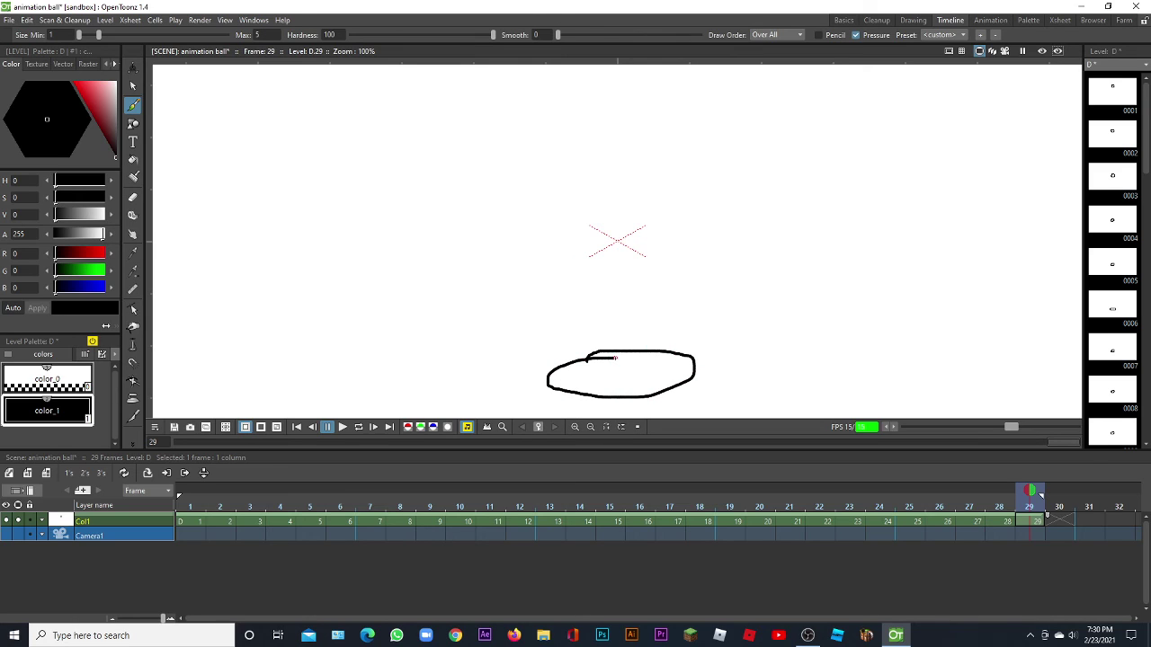
{"action": "left_click", "coordinate": [1059, 496]}
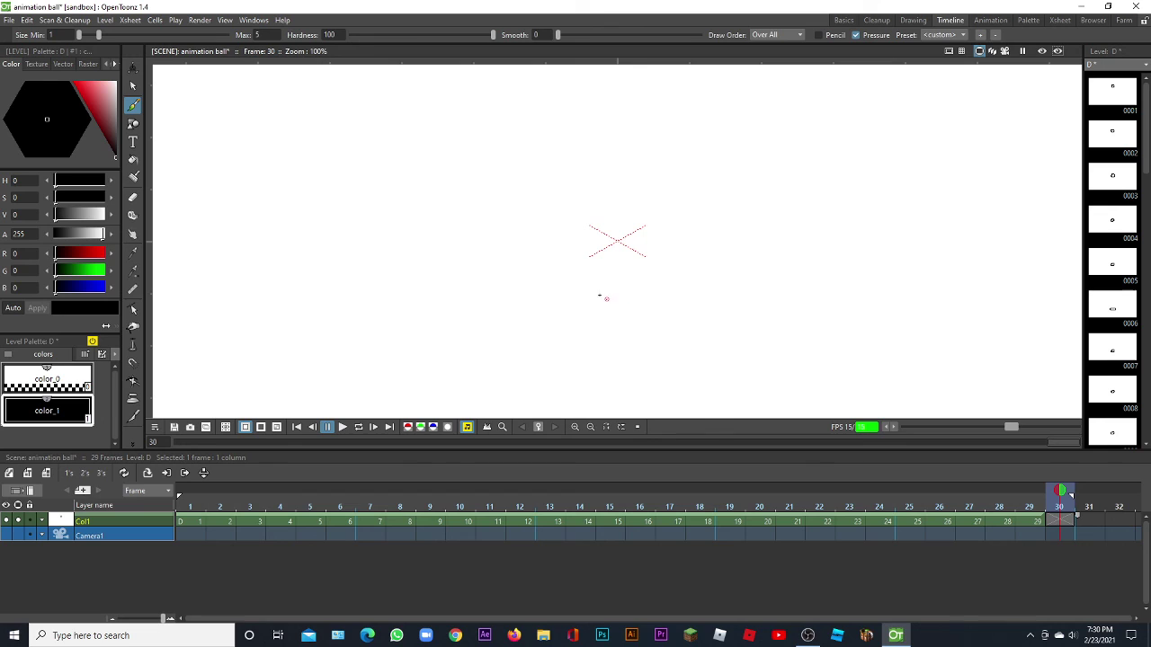
{"action": "mouse_move", "coordinate": [588, 283]}
{"action": "left_mouse_down"}
{"action": "mouse_move", "coordinate": [630, 280]}
{"action": "mouse_move", "coordinate": [687, 301]}
{"action": "mouse_move", "coordinate": [622, 330]}
{"action": "mouse_move", "coordinate": [584, 324]}
{"action": "mouse_move", "coordinate": [631, 287]}
{"action": "mouse_move", "coordinate": [650, 314]}
{"action": "mouse_move", "coordinate": [598, 339]}
{"action": "mouse_move", "coordinate": [581, 311]}
{"action": "mouse_move", "coordinate": [602, 289]}
{"action": "left_mouse_up"}
{"action": "key", "text": "ctrl+z"}
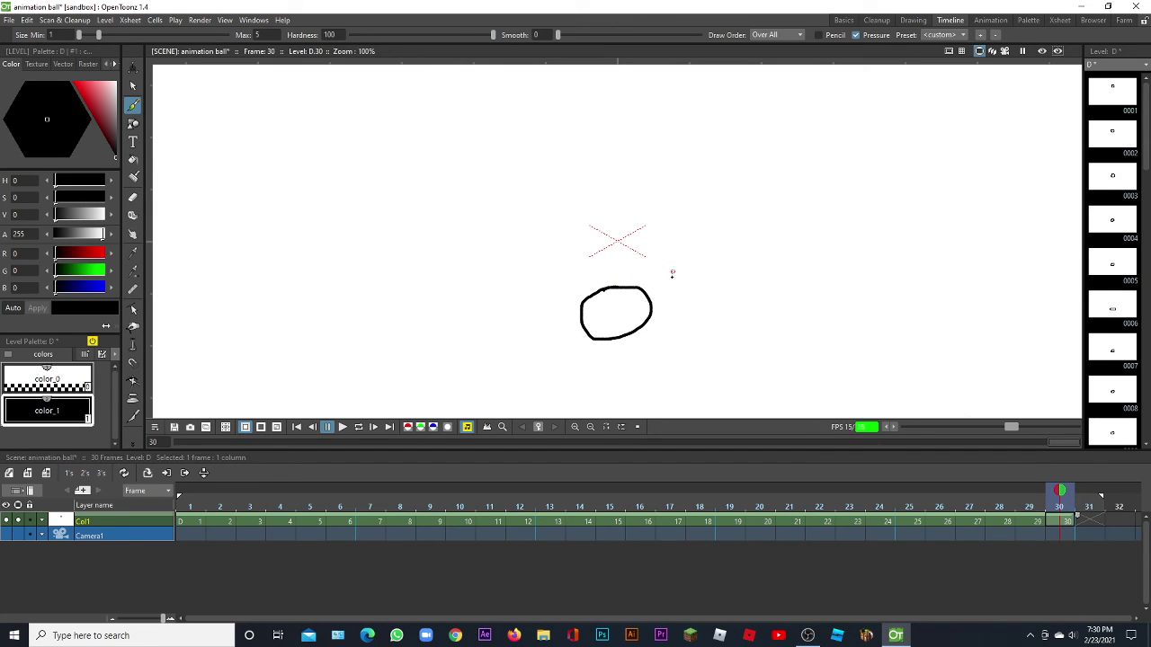
Draw the rising ball overlapping the lower half of the center mark in frame 31 and just above the mark in frame 32.
{"action": "left_click", "coordinate": [1097, 506]}
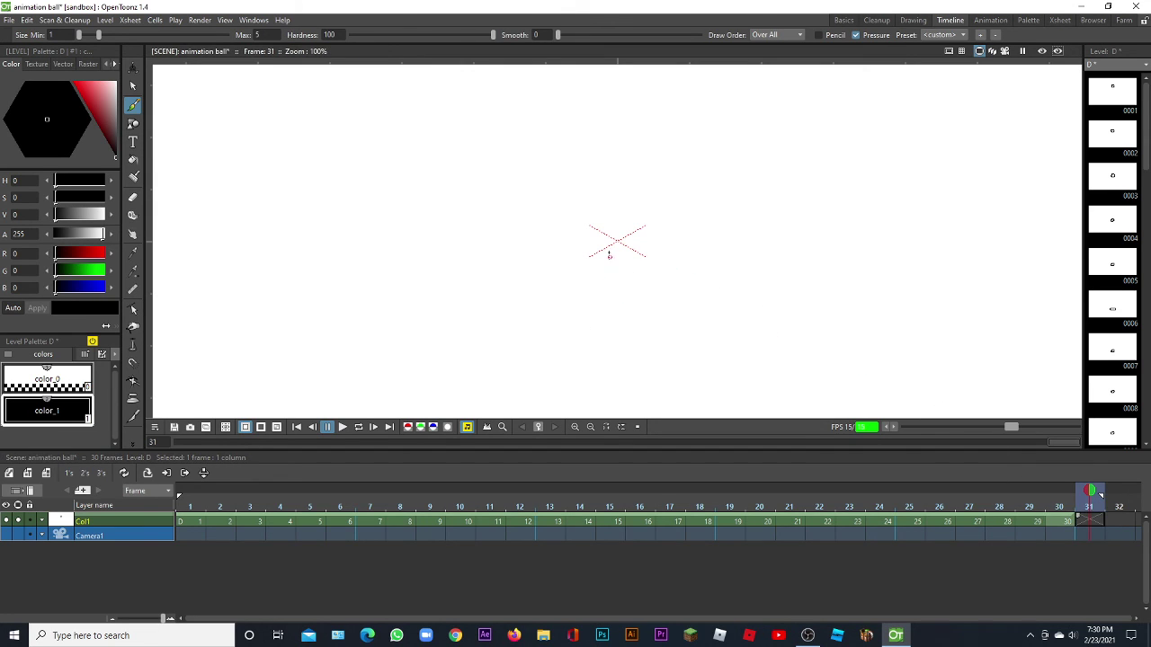
{"action": "mouse_move", "coordinate": [599, 252]}
{"action": "left_mouse_down"}
{"action": "mouse_move", "coordinate": [623, 239]}
{"action": "mouse_move", "coordinate": [652, 259]}
{"action": "mouse_move", "coordinate": [628, 291]}
{"action": "mouse_move", "coordinate": [594, 284]}
{"action": "mouse_move", "coordinate": [608, 239]}
{"action": "left_mouse_up"}
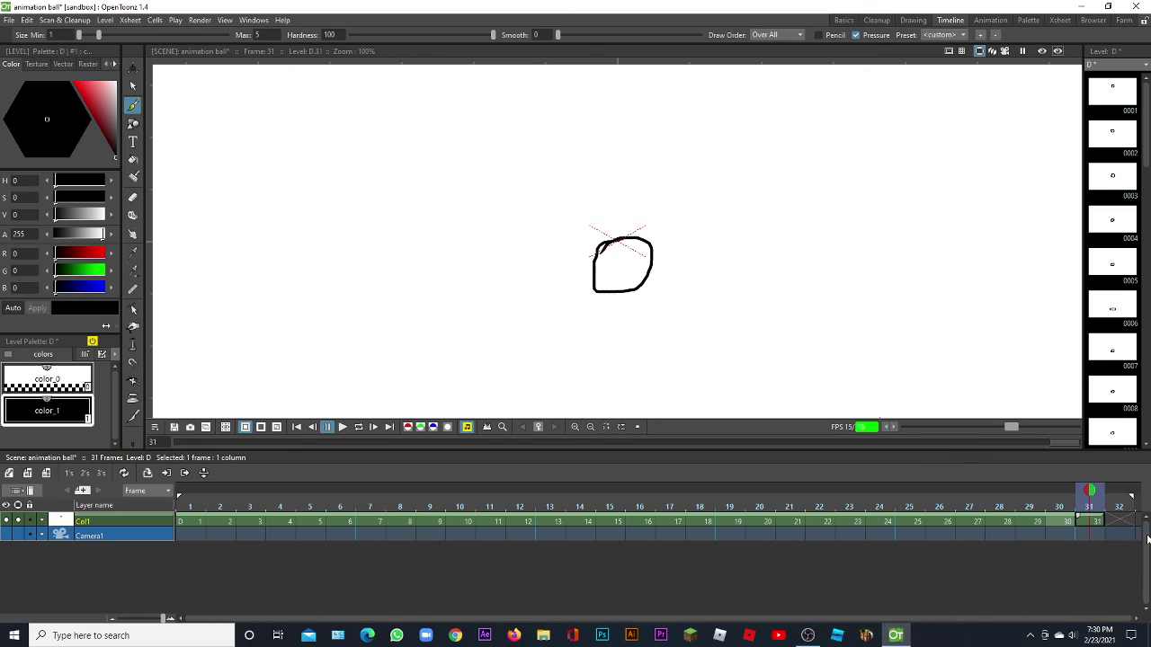
{"action": "left_click", "coordinate": [1119, 508]}
{"action": "mouse_move", "coordinate": [590, 188]}
{"action": "left_mouse_down"}
{"action": "mouse_move", "coordinate": [628, 164]}
{"action": "mouse_move", "coordinate": [650, 204]}
{"action": "mouse_move", "coordinate": [594, 227]}
{"action": "mouse_move", "coordinate": [593, 169]}
{"action": "left_mouse_up"}
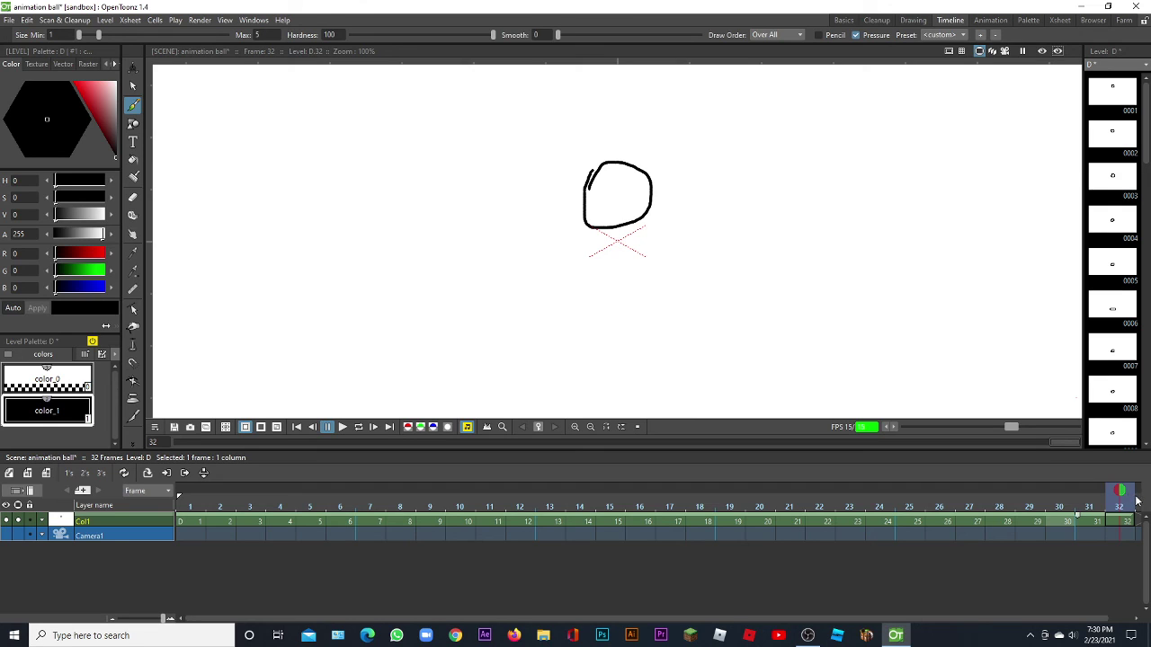
Draw the rising ball slightly higher above the center mark in frame 33.
{"action": "left_click", "coordinate": [1140, 505]}
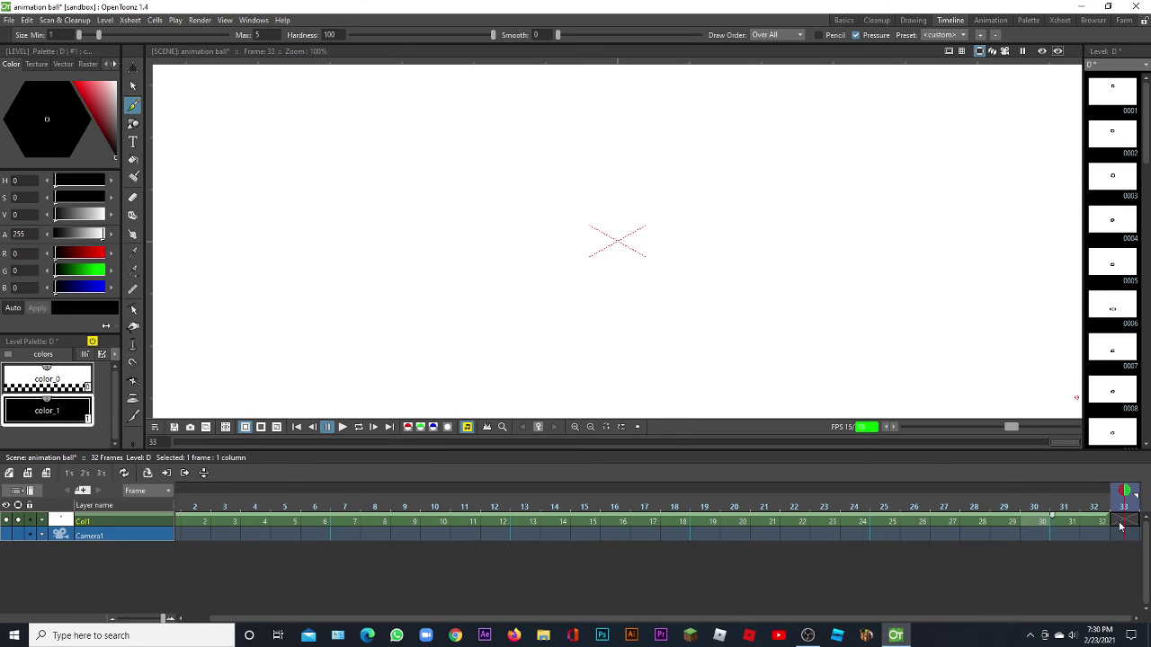
{"action": "mouse_move", "coordinate": [589, 148]}
{"action": "left_mouse_down"}
{"action": "mouse_move", "coordinate": [651, 146]}
{"action": "mouse_move", "coordinate": [644, 199]}
{"action": "mouse_move", "coordinate": [587, 180]}
{"action": "mouse_move", "coordinate": [591, 145]}
{"action": "mouse_move", "coordinate": [594, 156]}
{"action": "mouse_move", "coordinate": [636, 153]}
{"action": "mouse_move", "coordinate": [652, 161]}
{"action": "mouse_move", "coordinate": [646, 204]}
{"action": "mouse_move", "coordinate": [602, 204]}
{"action": "mouse_move", "coordinate": [584, 164]}
{"action": "left_mouse_up"}
{"action": "key", "text": "ctrl+z"}
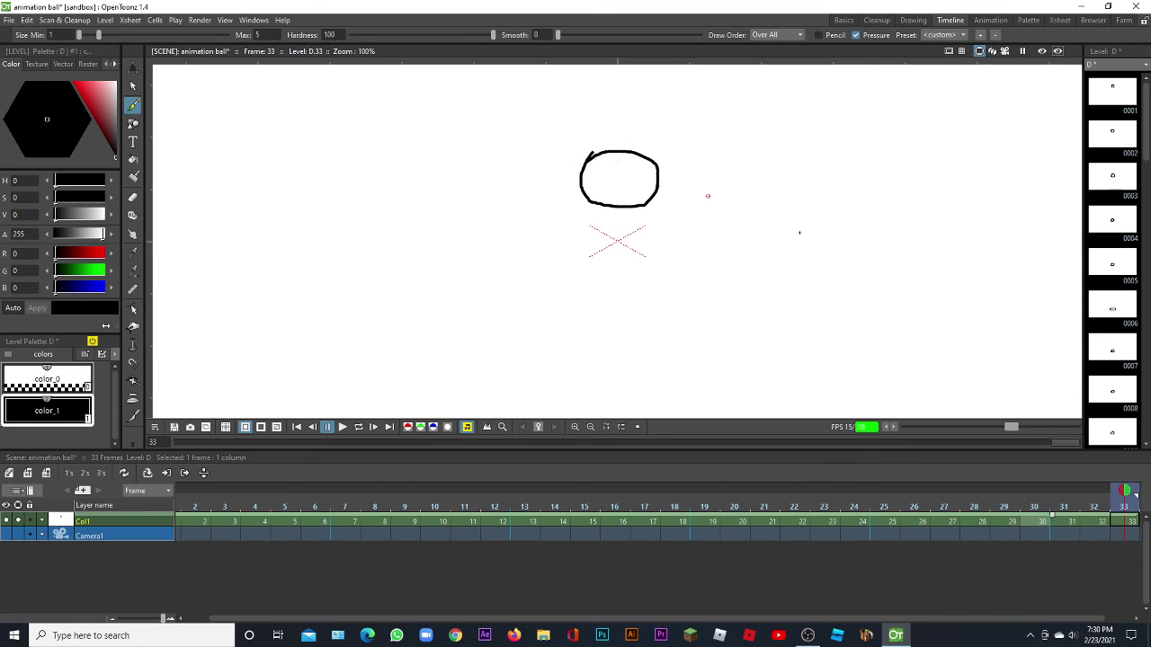
Play back the whole bouncing ball animation from frame 1.
{"action": "left_click", "coordinate": [390, 427]}
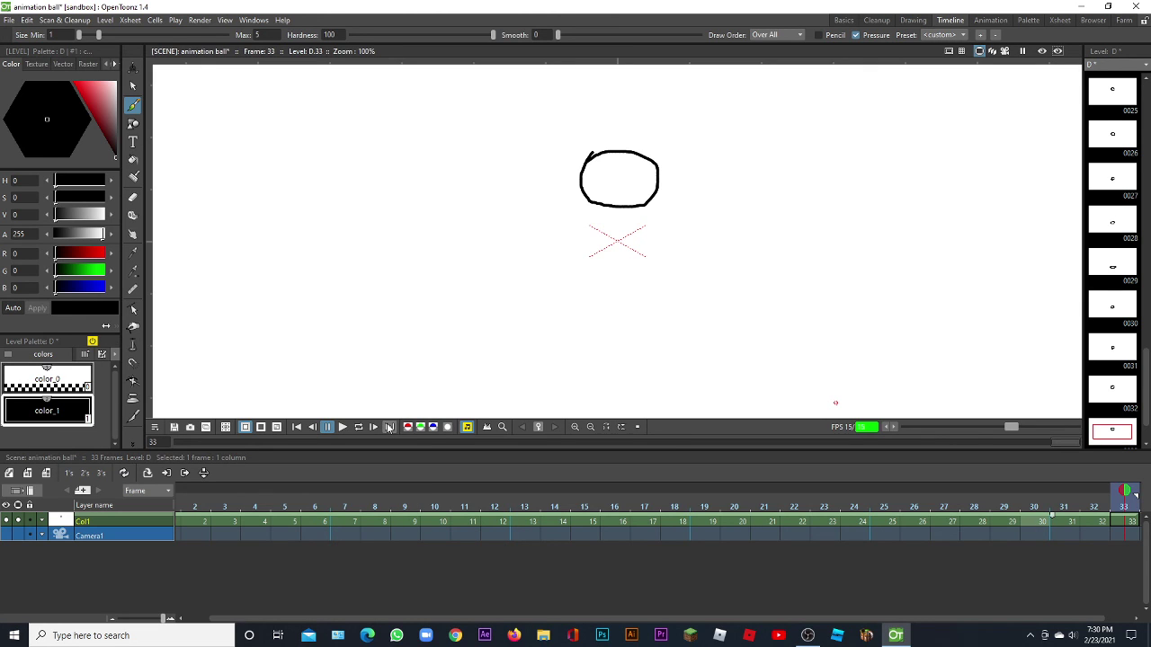
{"action": "left_click", "coordinate": [181, 508]}
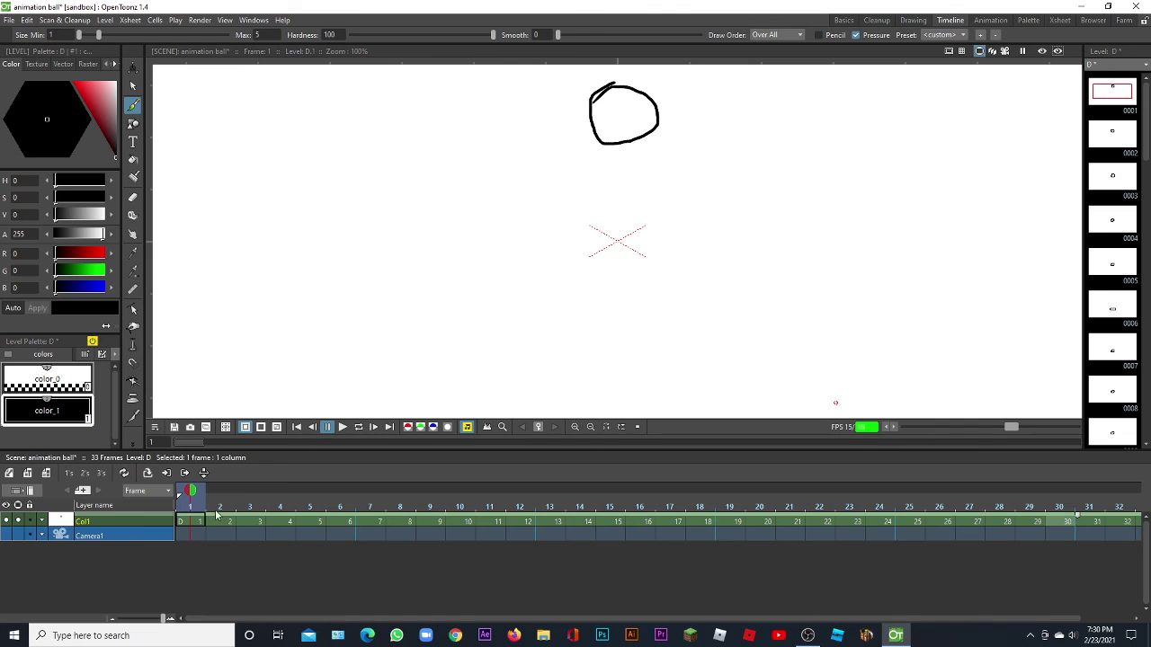
{"action": "left_click", "coordinate": [339, 428]}
{"action": "left_click", "coordinate": [807, 635]}
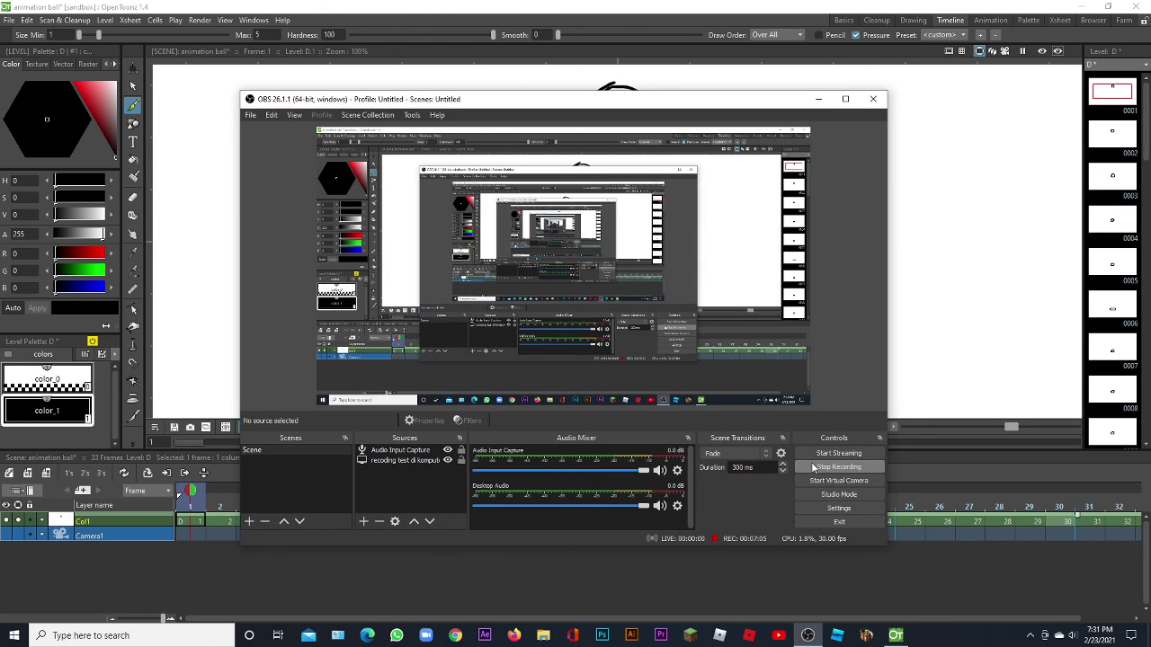